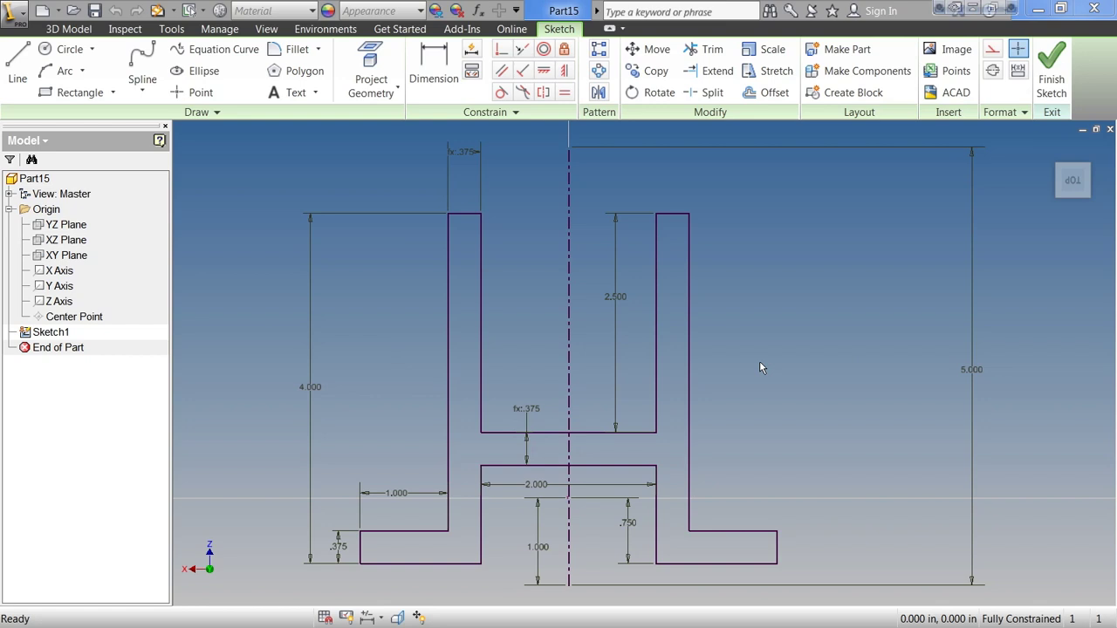
Step: Create Part16 from the Standard.ipt template and start Sketch1 on the XY plane
{"action": "left_click", "coordinate": [44, 11]}
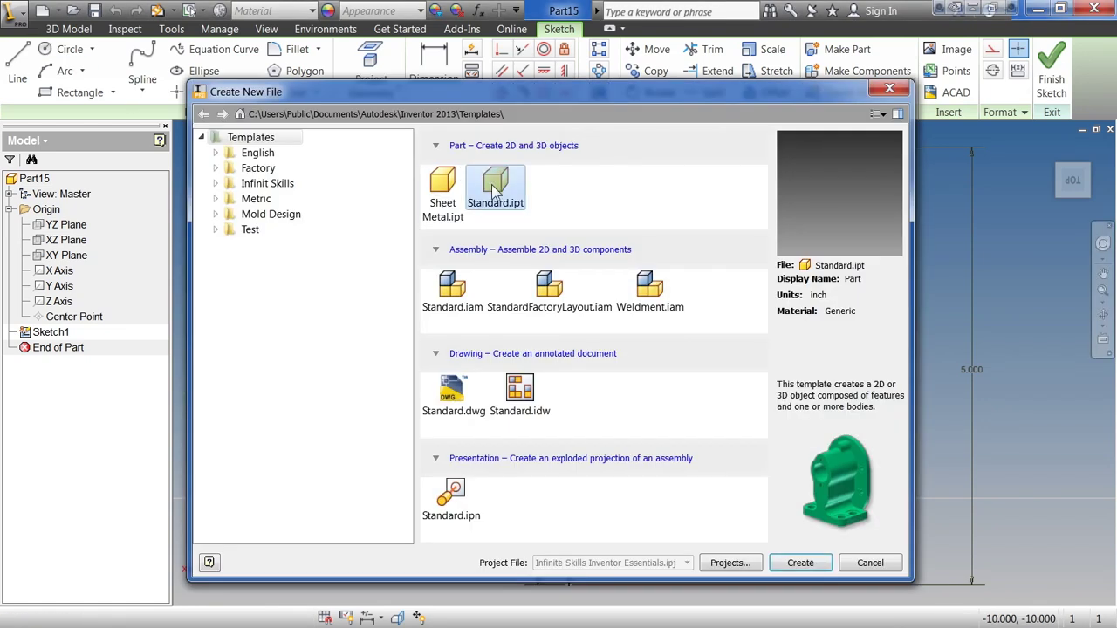
{"action": "left_click", "coordinate": [800, 563]}
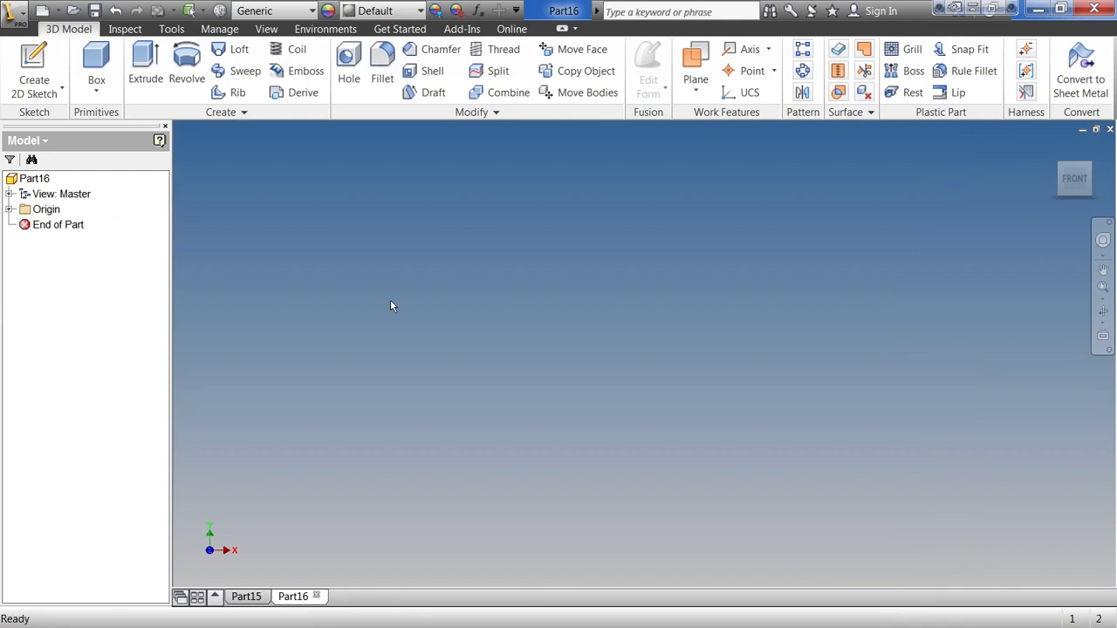
{"action": "left_click", "coordinate": [39, 62]}
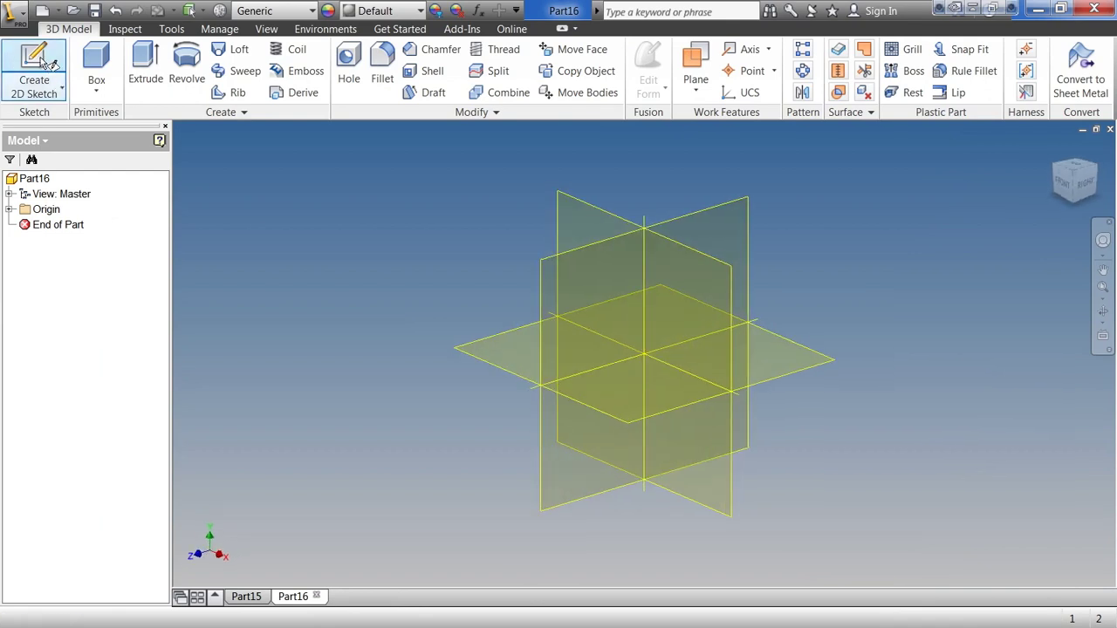
{"action": "left_click", "coordinate": [477, 352]}
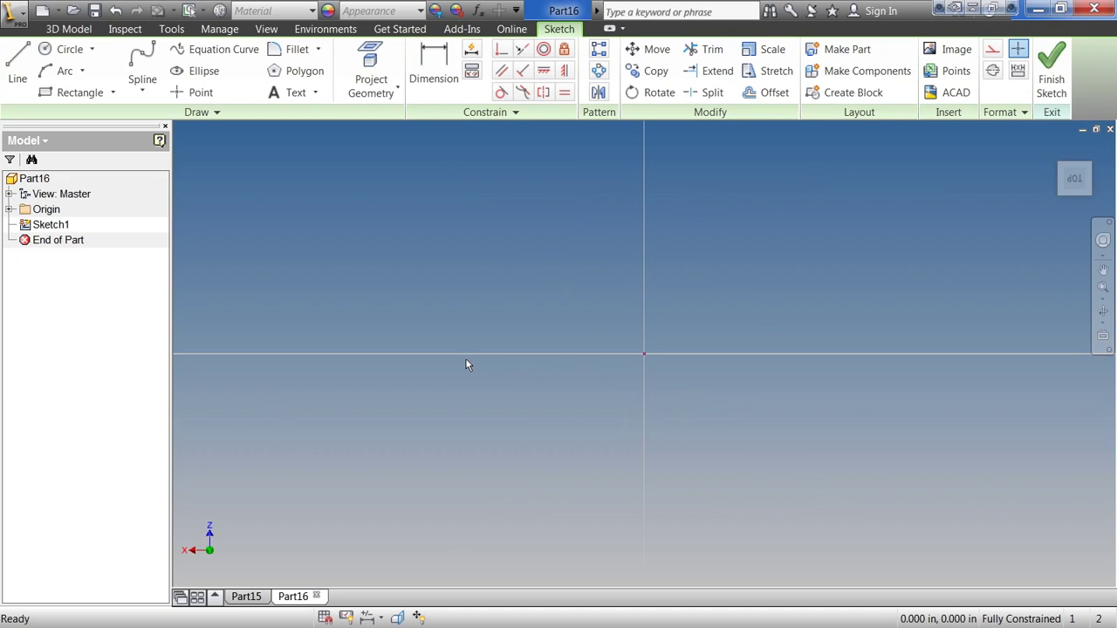
Step: Tile the Part15 and Part16 windows vertically and drag Part16's edge to widen it
{"action": "left_click", "coordinate": [265, 29]}
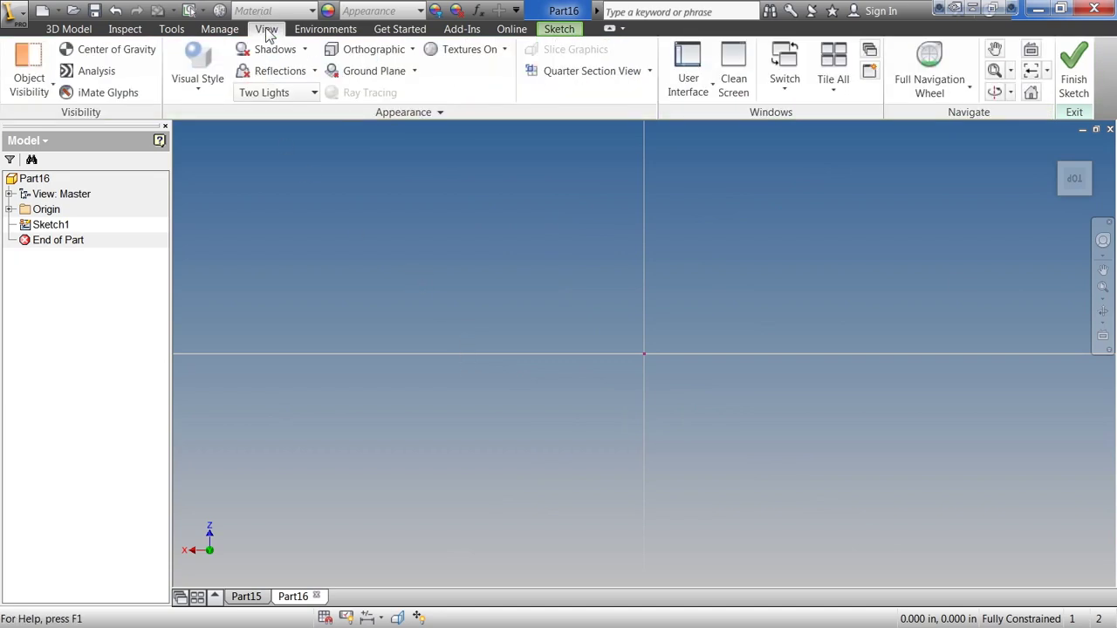
{"action": "left_click", "coordinate": [837, 88]}
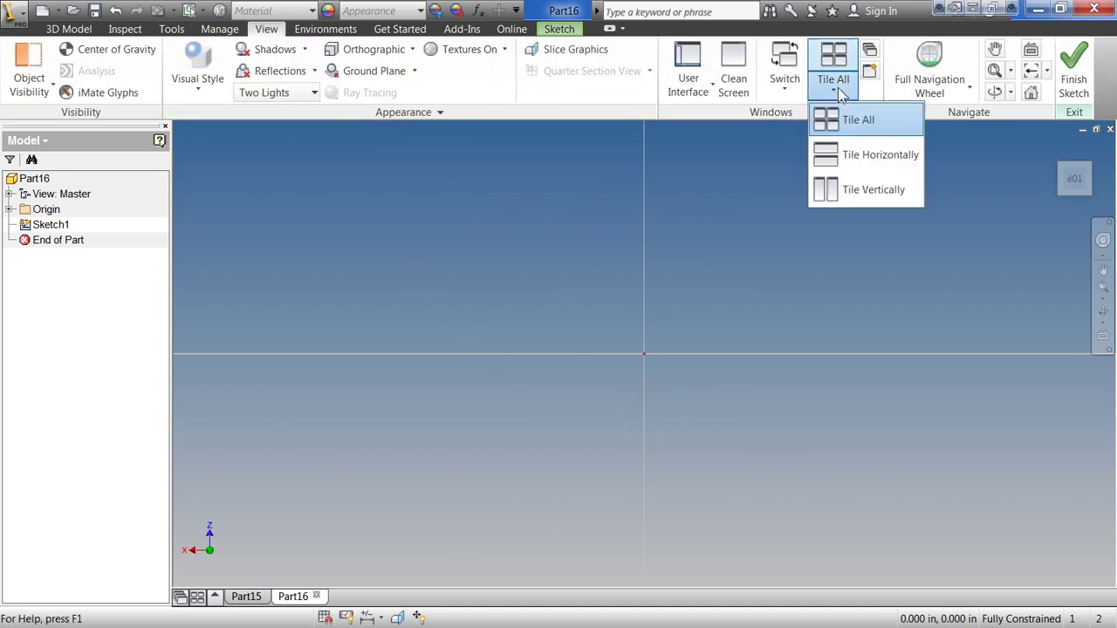
{"action": "left_click", "coordinate": [853, 191]}
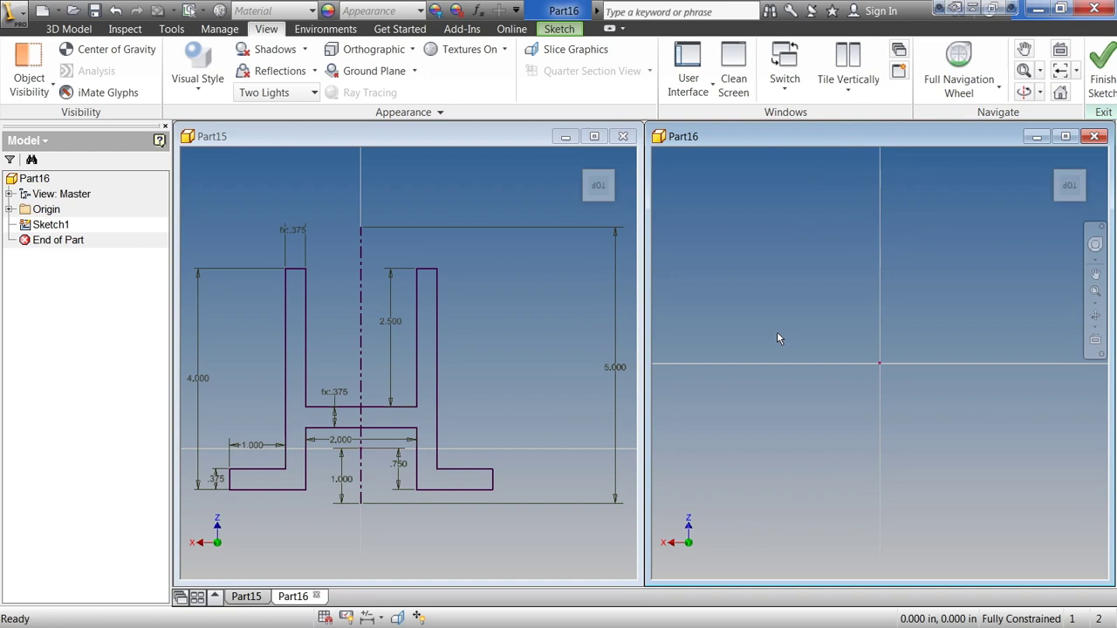
{"action": "left_click_drag", "start_coordinate": [646, 307], "coordinate": [531, 319]}
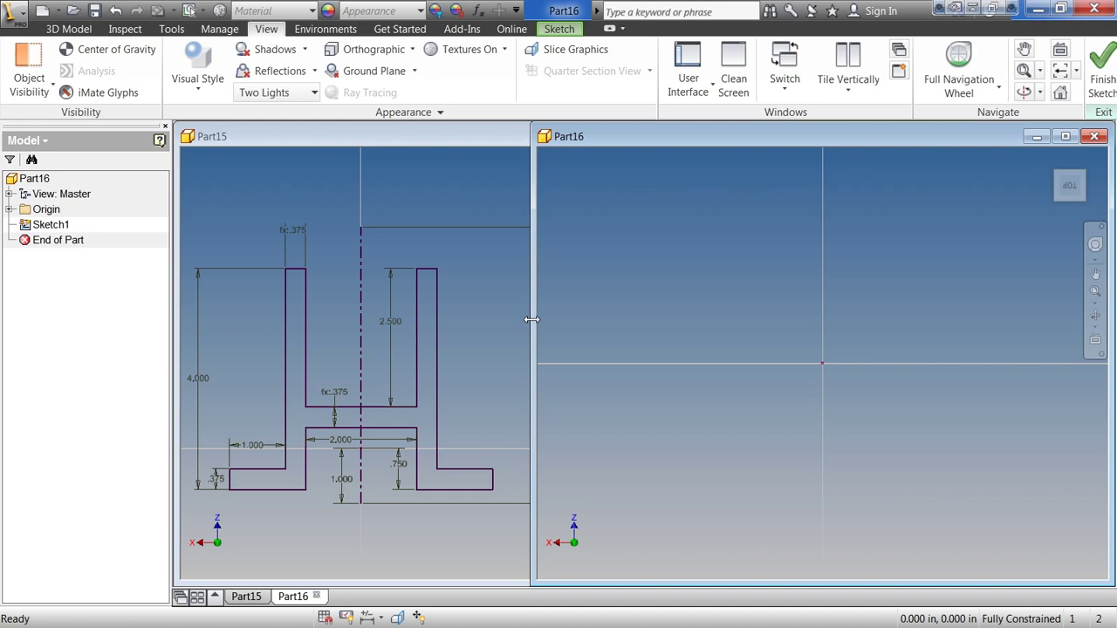
{"action": "left_click", "coordinate": [559, 29]}
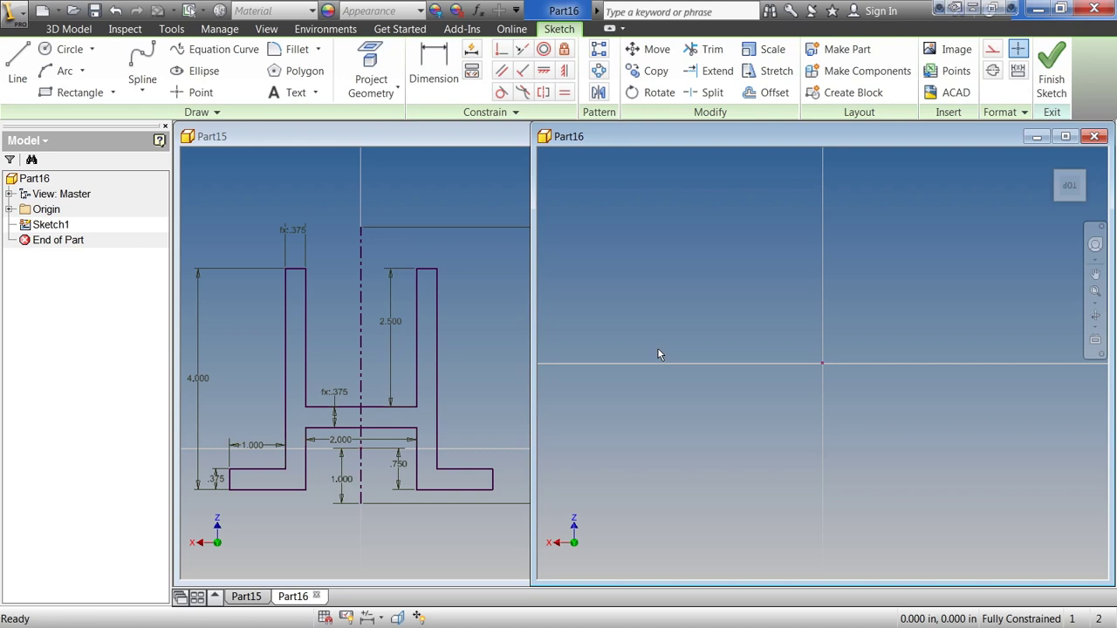
Step: Draw the lower H outline with lines: left foot, crossbar edges and the right foot
{"action": "left_click", "coordinate": [19, 70]}
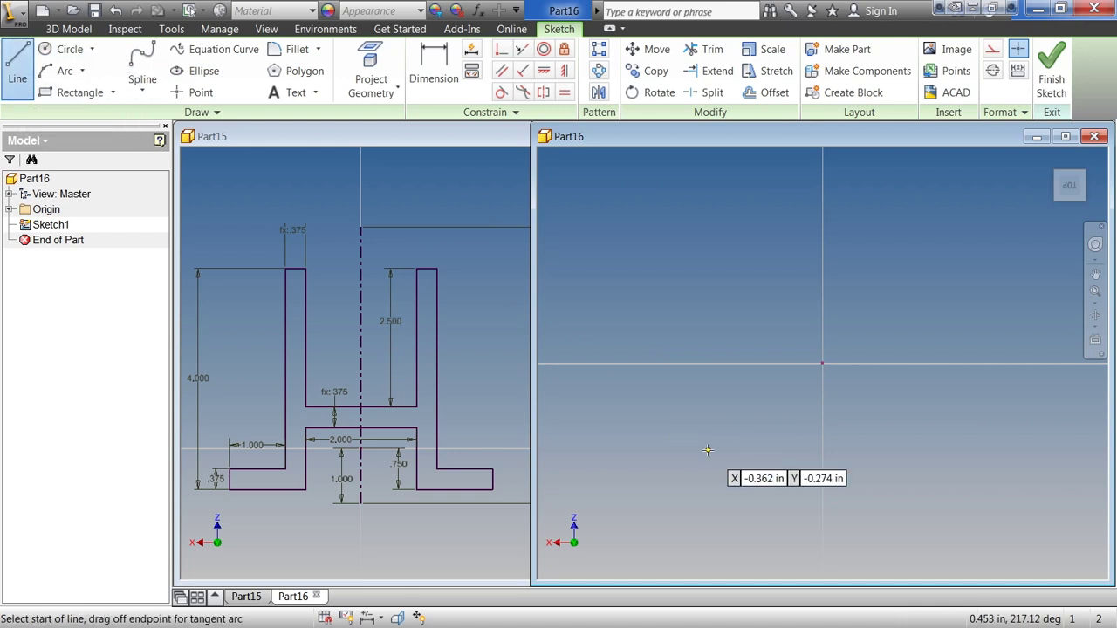
{"action": "left_click", "coordinate": [659, 463]}
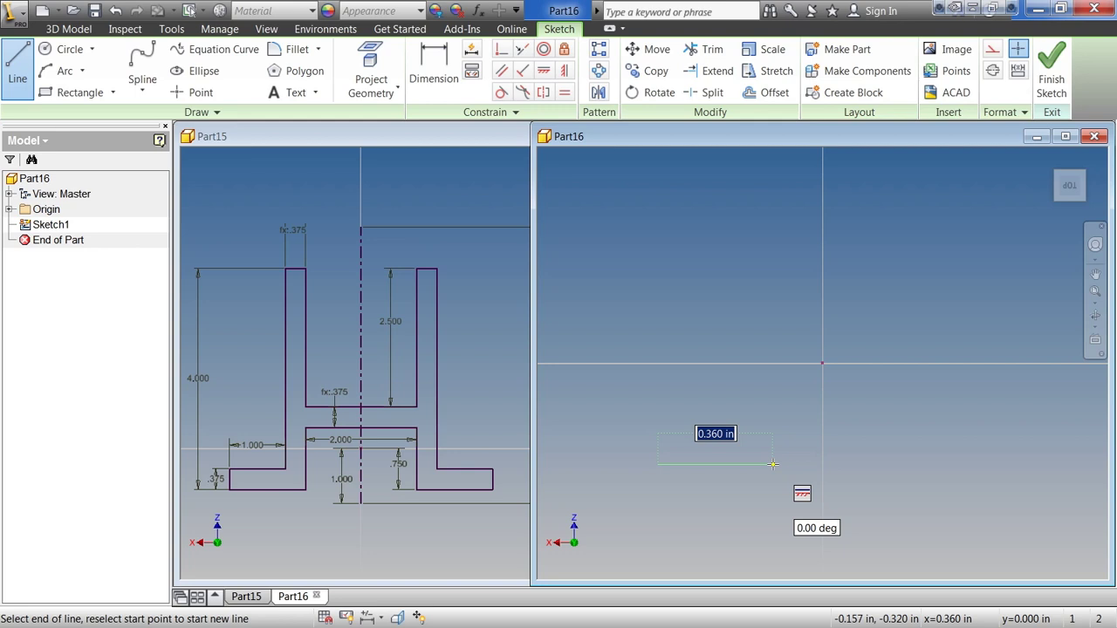
{"action": "left_click", "coordinate": [772, 464]}
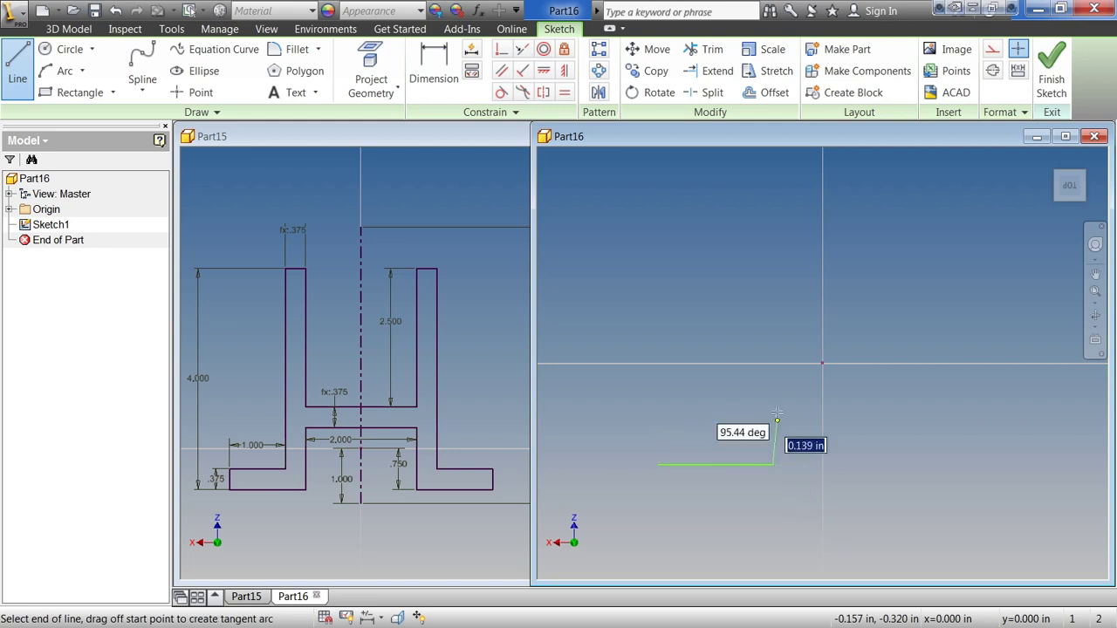
{"action": "left_click", "coordinate": [773, 316]}
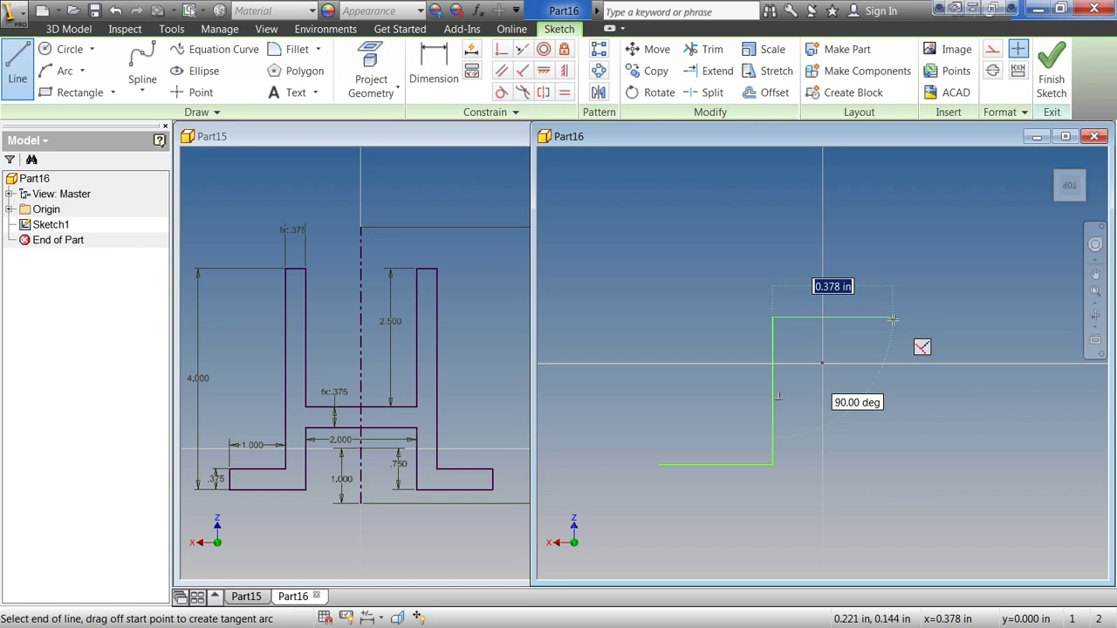
{"action": "left_click", "coordinate": [891, 318]}
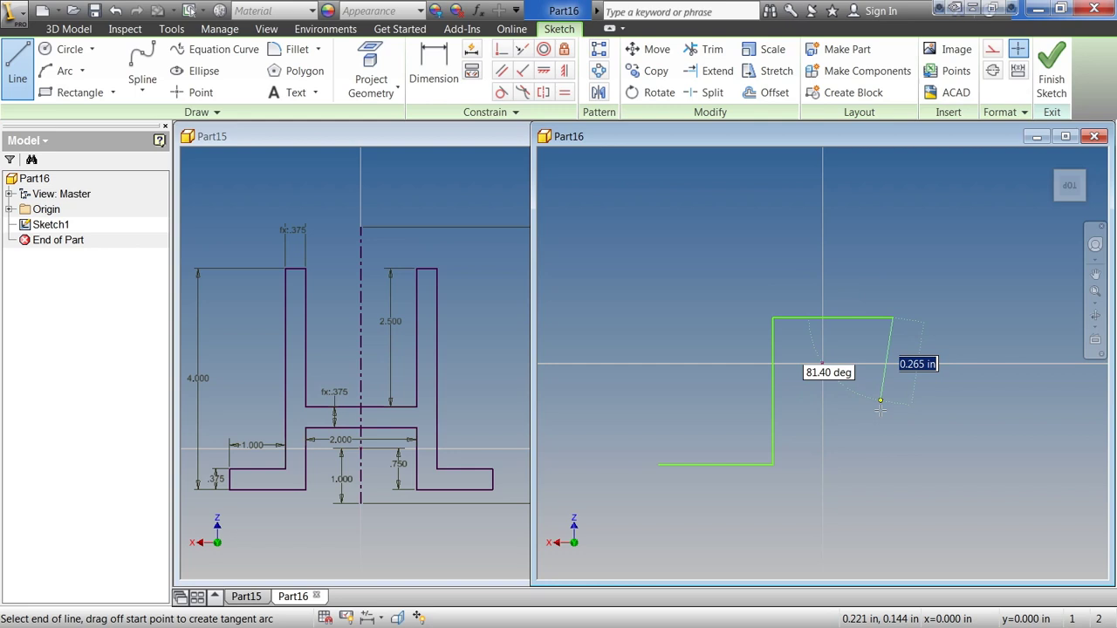
{"action": "left_click", "coordinate": [901, 476]}
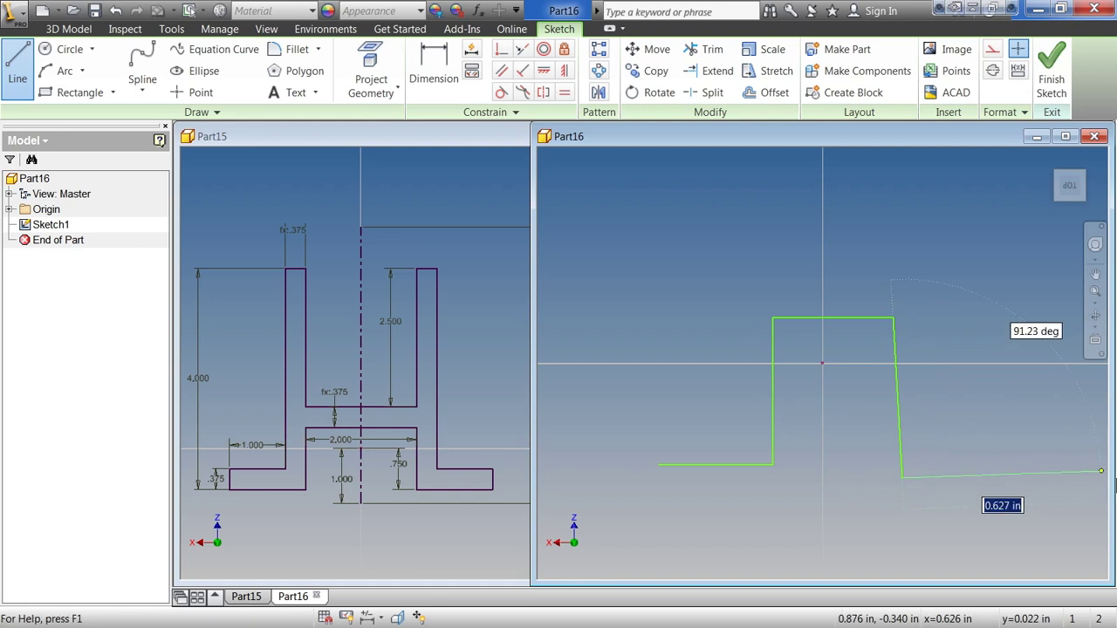
{"action": "left_click", "coordinate": [1071, 477]}
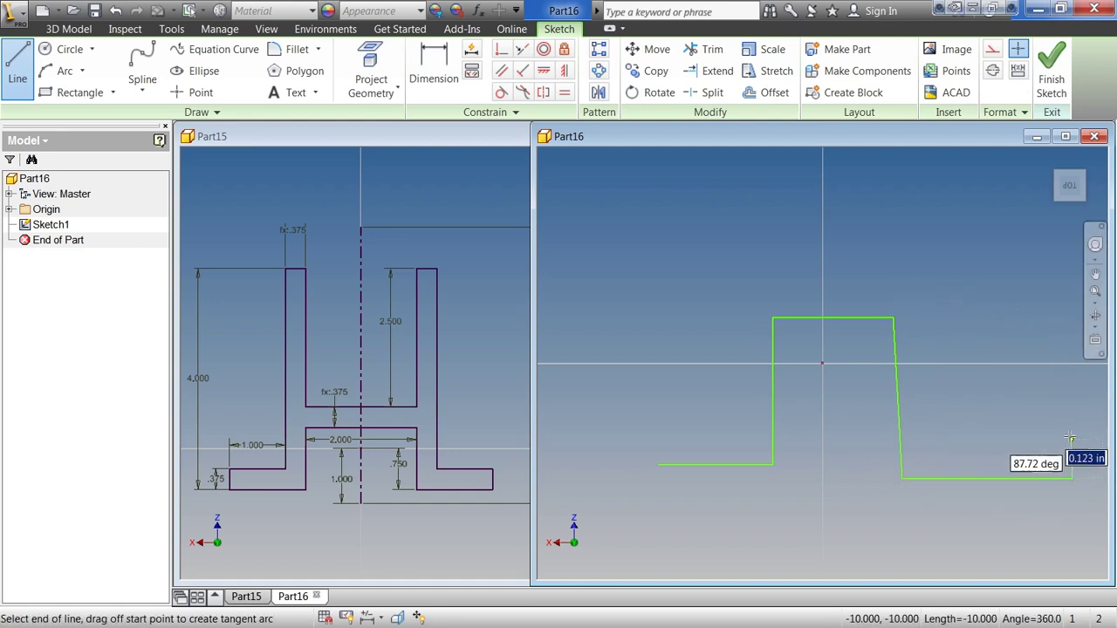
{"action": "left_click", "coordinate": [1070, 428]}
{"action": "left_click", "coordinate": [932, 436]}
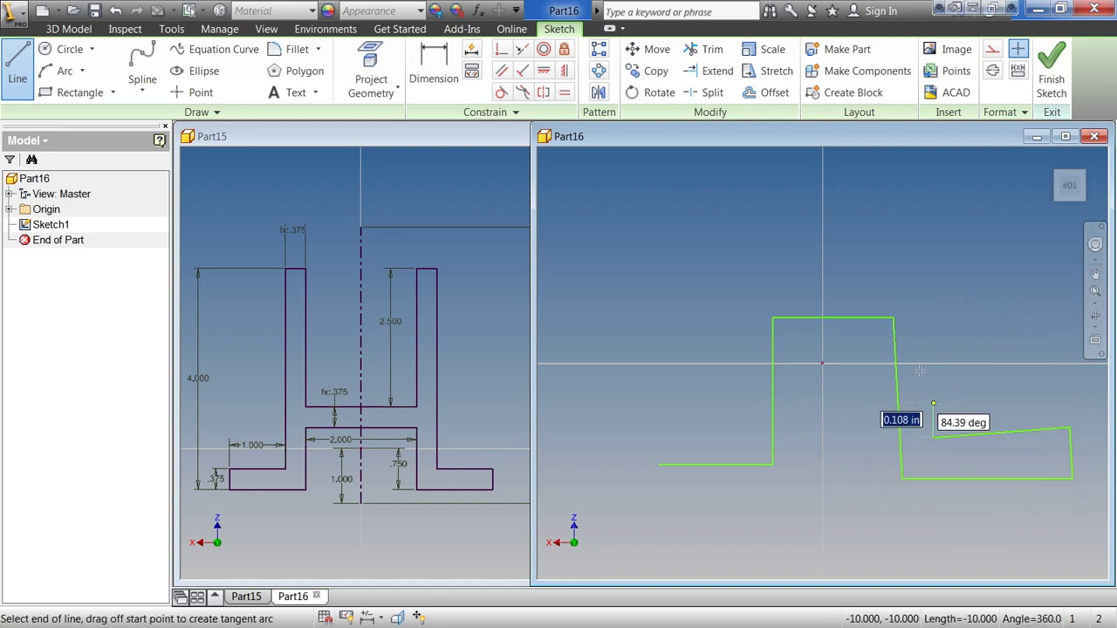
Step: Continue up the right leg, across the upper gap, down the left leg, closing at the start
{"action": "left_click", "coordinate": [917, 162]}
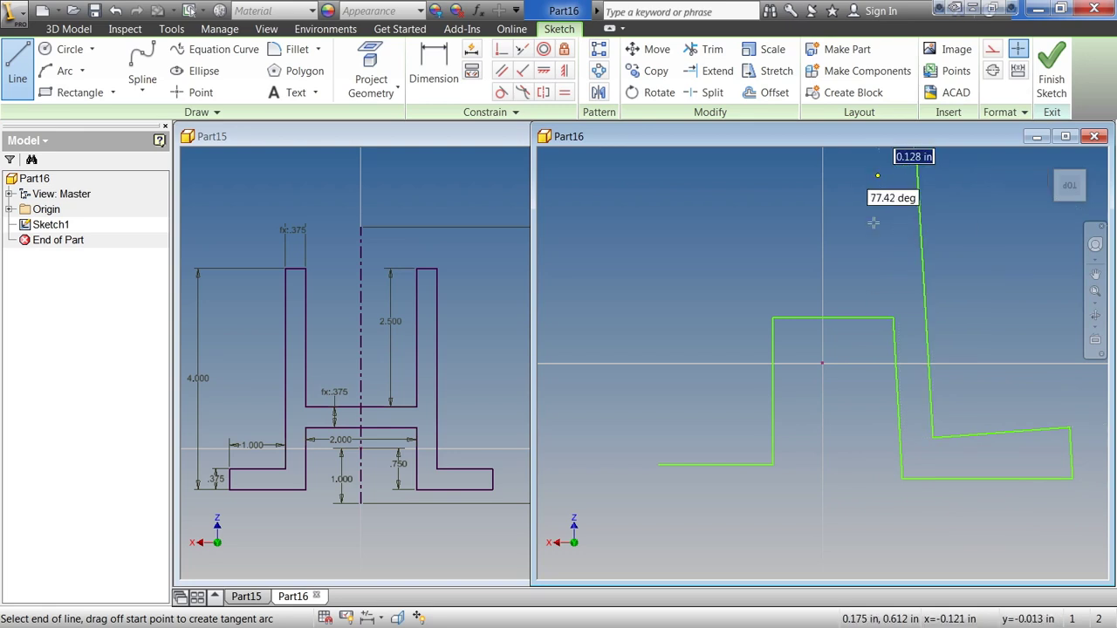
{"action": "left_click", "coordinate": [877, 174]}
{"action": "left_click", "coordinate": [868, 258]}
{"action": "left_click", "coordinate": [788, 262]}
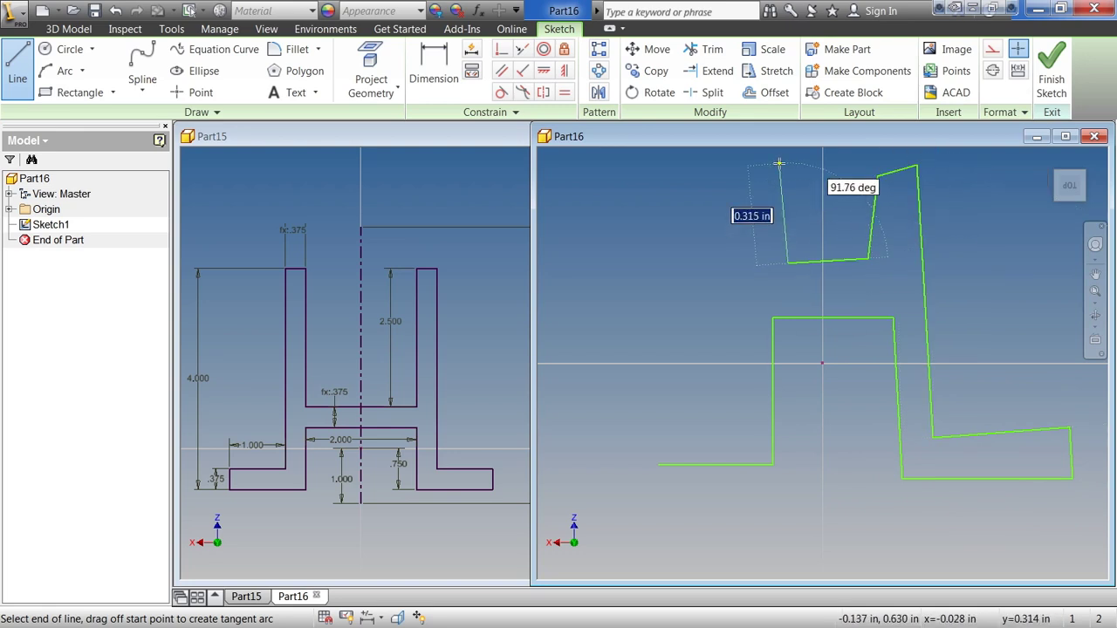
{"action": "left_click", "coordinate": [768, 163]}
{"action": "left_click", "coordinate": [715, 164]}
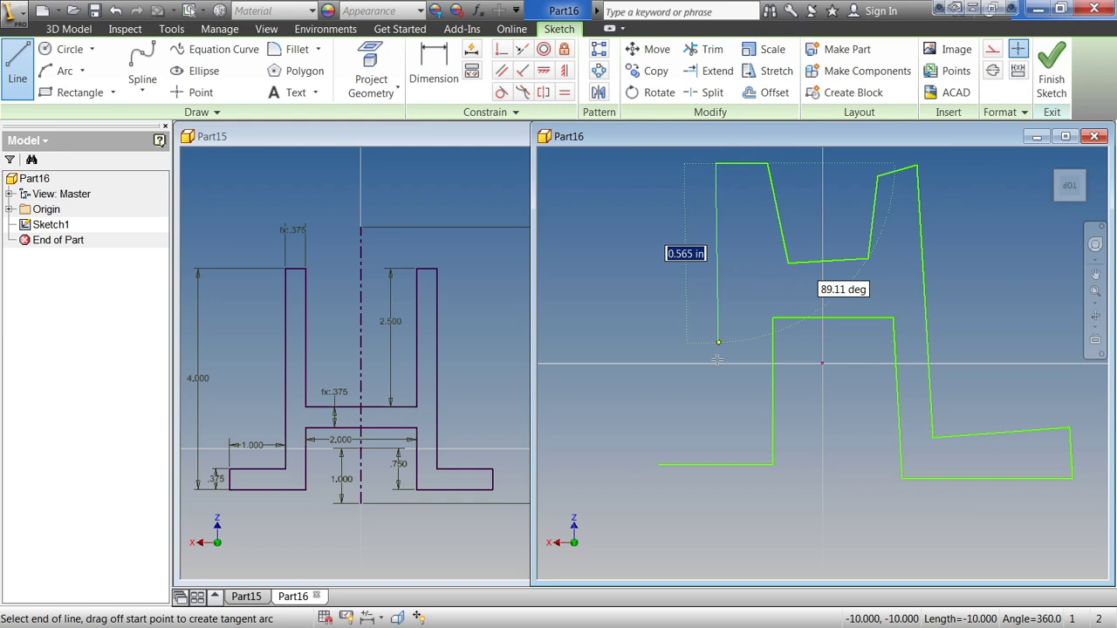
{"action": "left_click", "coordinate": [718, 430]}
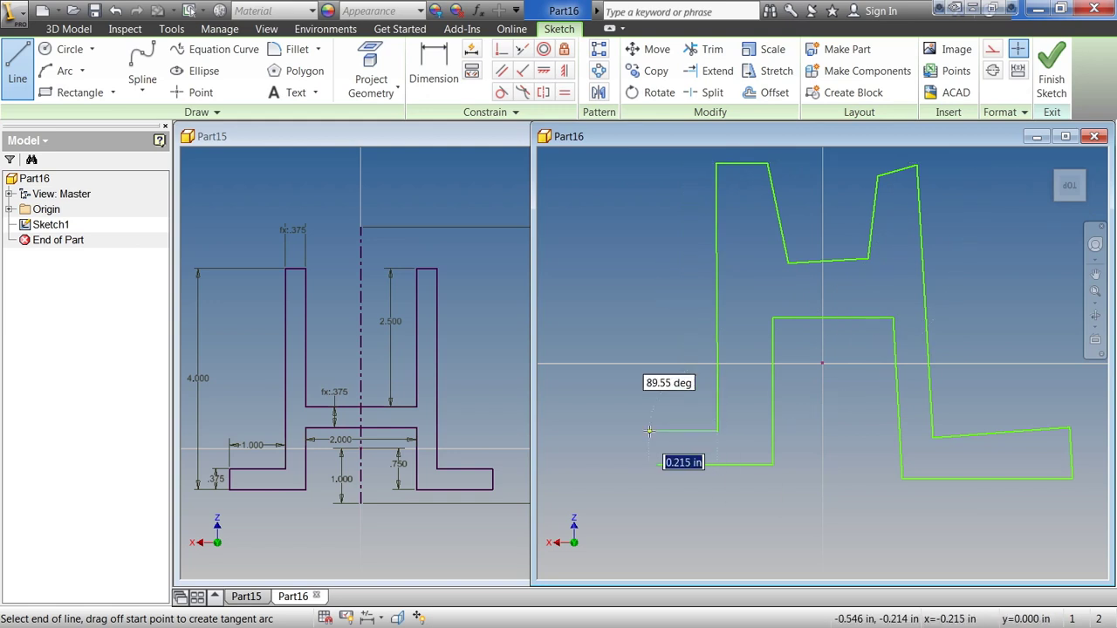
{"action": "left_click", "coordinate": [649, 431]}
{"action": "left_click", "coordinate": [658, 464]}
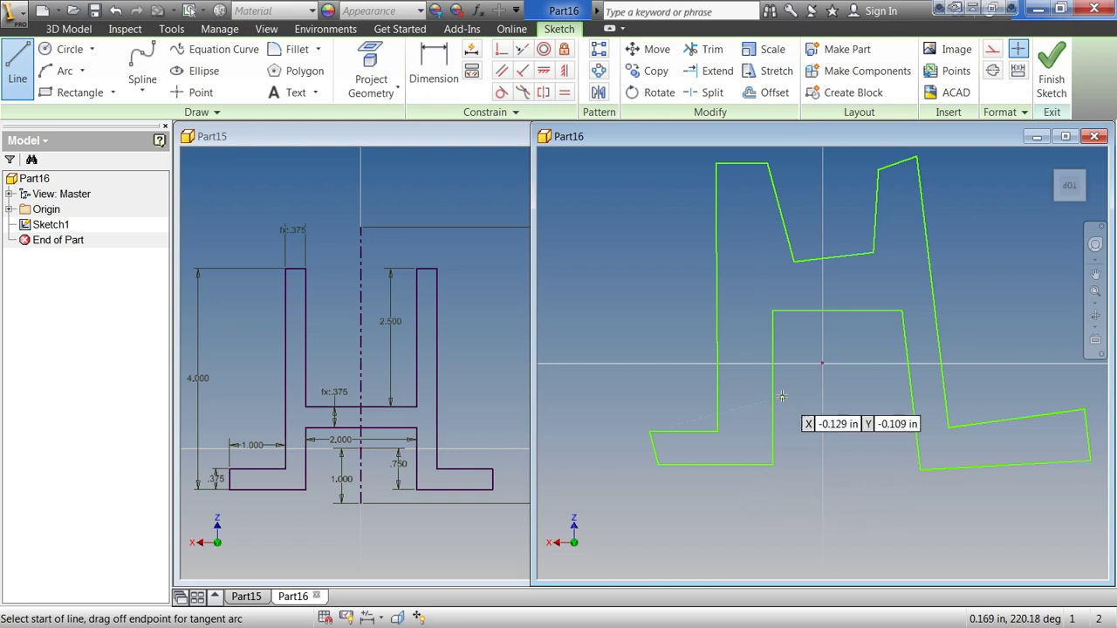
Step: Draw a vertical line through the sketch origin across the H outline
{"action": "scroll", "coordinate": [794, 498], "scroll_direction": "down", "scroll_amount": 2}
{"action": "left_click", "coordinate": [805, 497]}
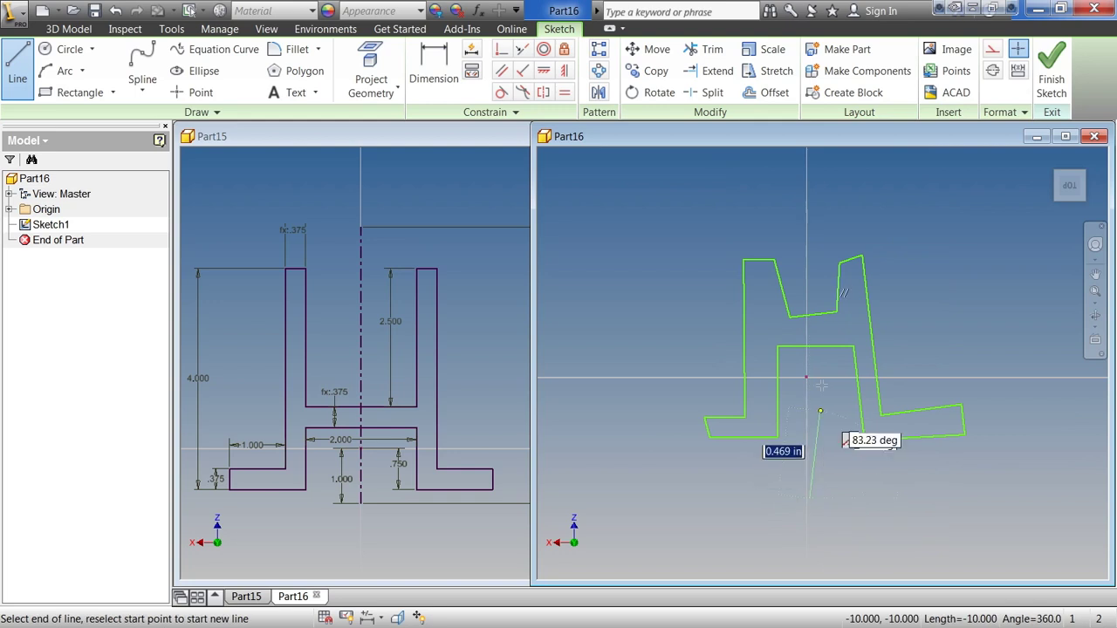
{"action": "left_click", "coordinate": [810, 227]}
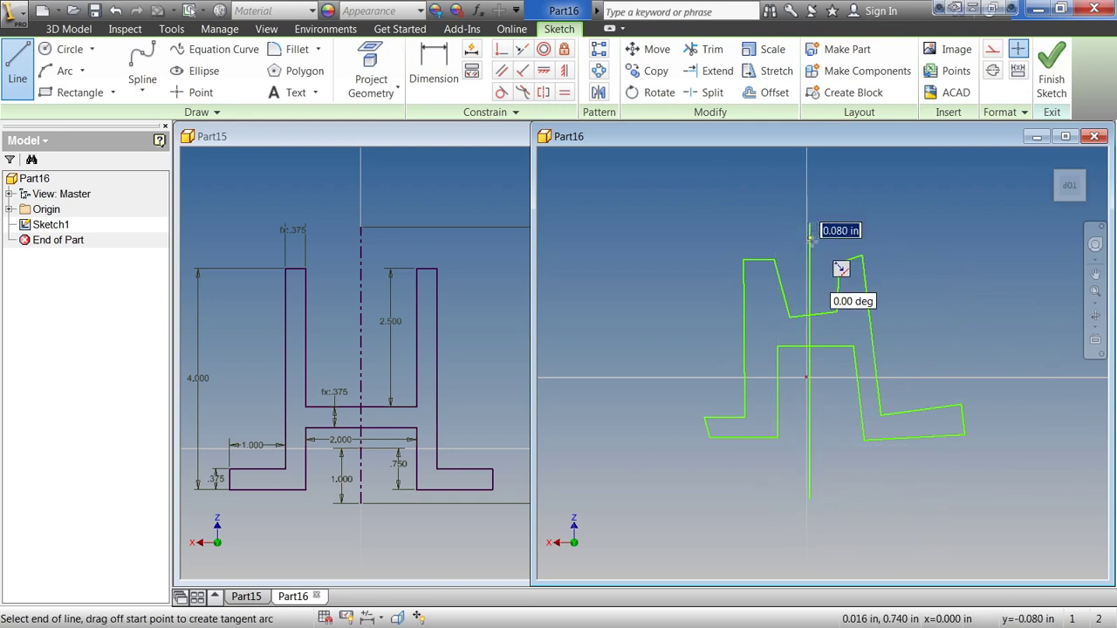
{"action": "key", "text": "Escape"}
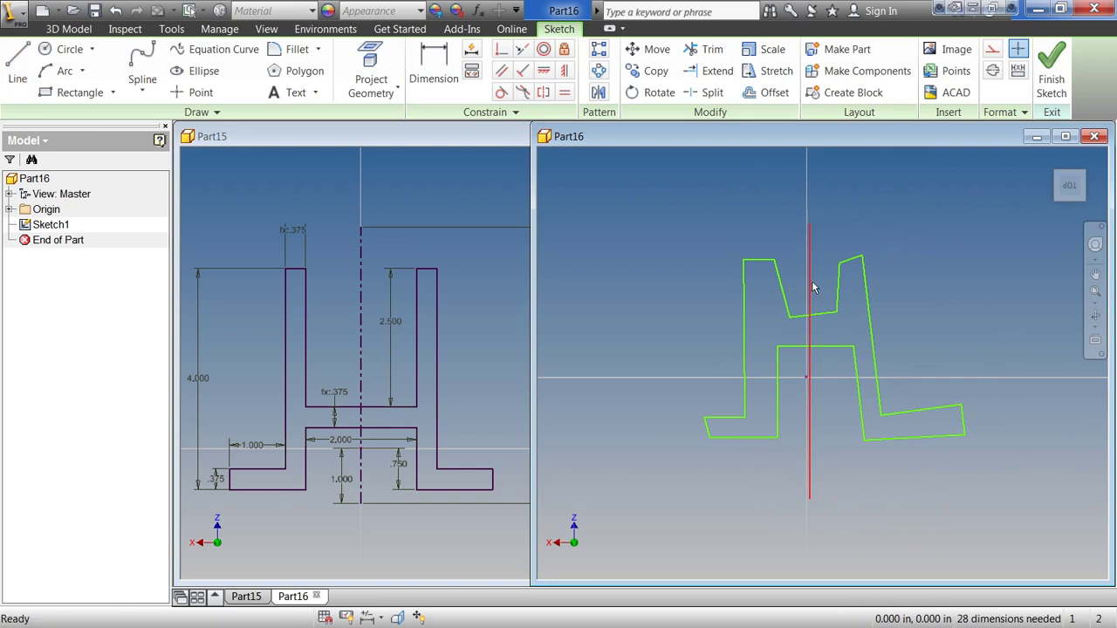
Step: Convert that vertical line into a dashed centerline
{"action": "left_click", "coordinate": [810, 273]}
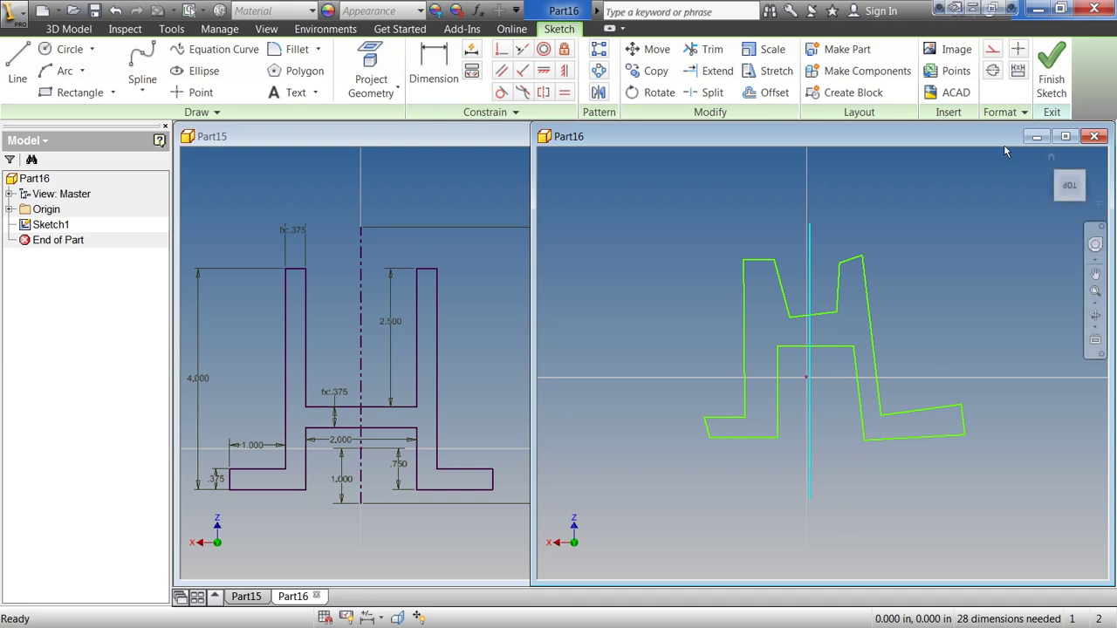
{"action": "left_click", "coordinate": [994, 74]}
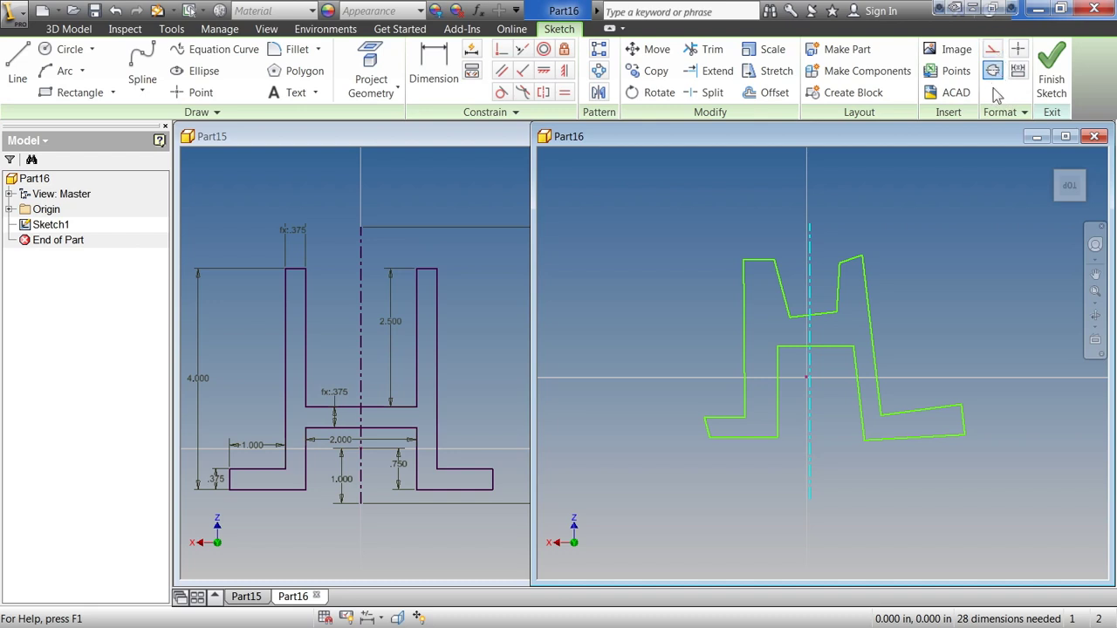
{"action": "left_click", "coordinate": [993, 73]}
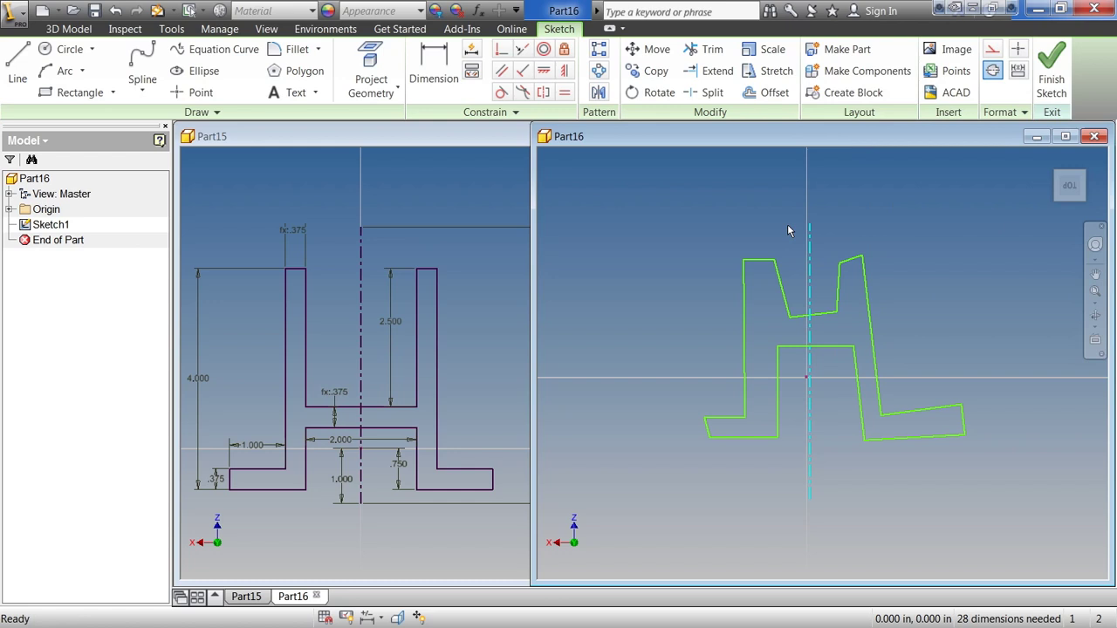
{"action": "left_click", "coordinate": [772, 213]}
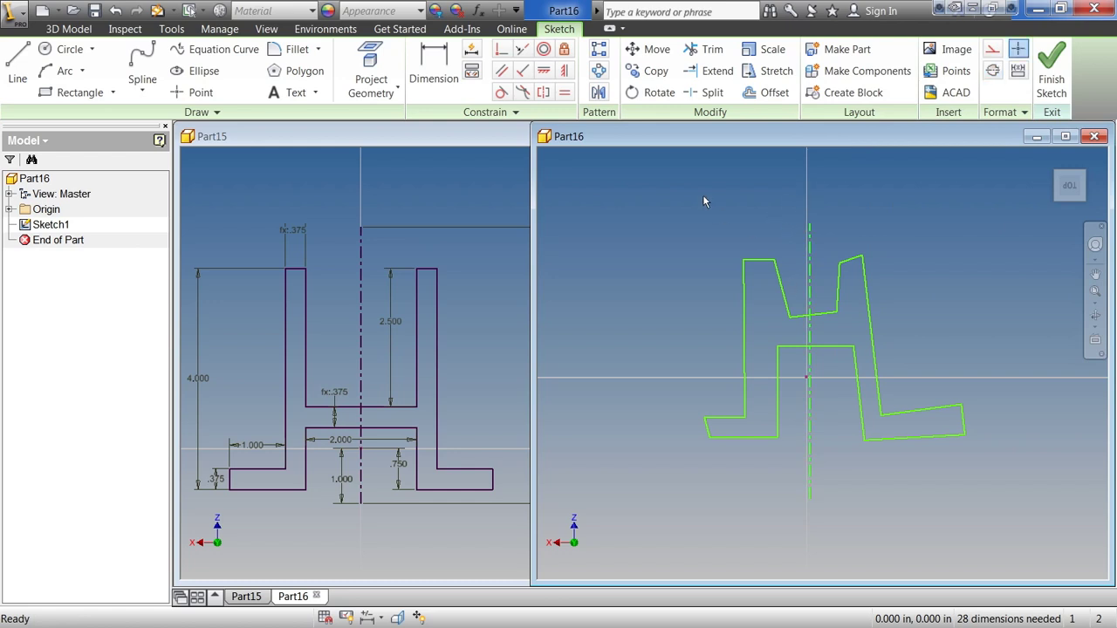
Step: Constrain the centerline perpendicular to the horizontal axis, then drag it to test the hold
{"action": "left_click", "coordinate": [501, 49]}
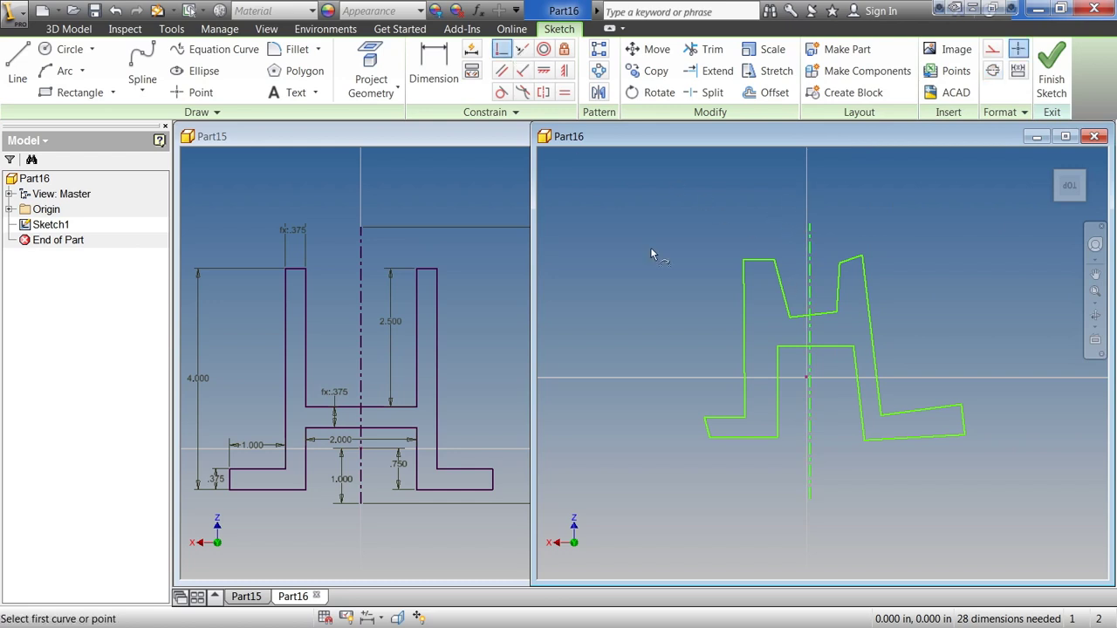
{"action": "left_click", "coordinate": [810, 417]}
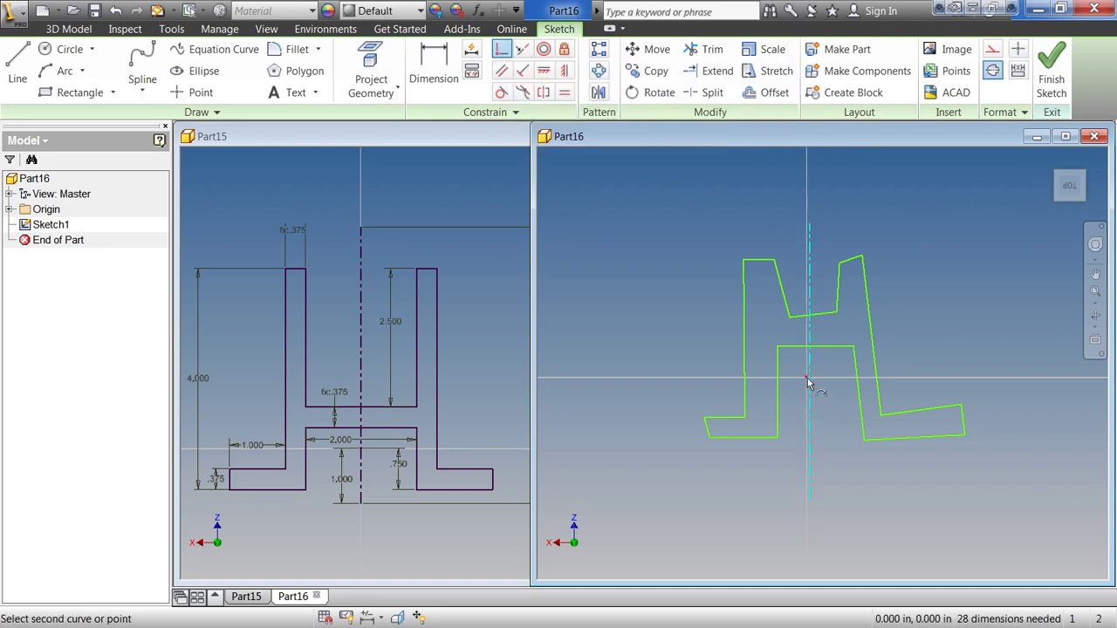
{"action": "left_click", "coordinate": [807, 381]}
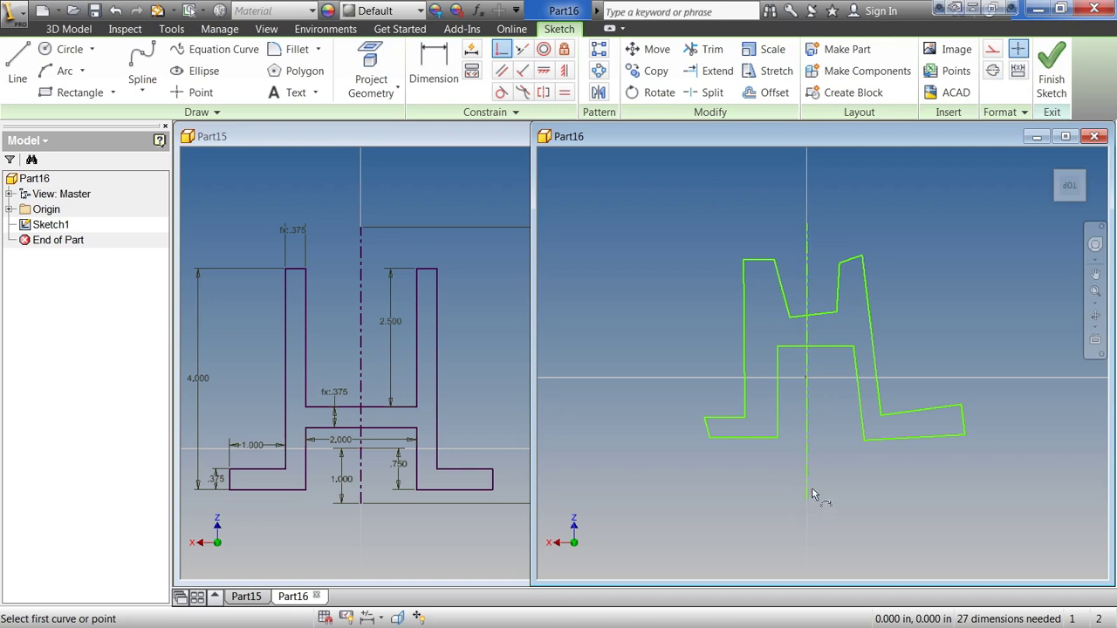
{"action": "key", "text": "Escape"}
{"action": "mouse_move", "coordinate": [808, 450]}
{"action": "left_mouse_down"}
{"action": "mouse_move", "coordinate": [818, 440]}
{"action": "mouse_move", "coordinate": [775, 447]}
{"action": "mouse_move", "coordinate": [834, 431]}
{"action": "mouse_move", "coordinate": [803, 451]}
{"action": "mouse_move", "coordinate": [804, 475]}
{"action": "mouse_move", "coordinate": [836, 433]}
{"action": "mouse_move", "coordinate": [798, 450]}
{"action": "left_mouse_up"}
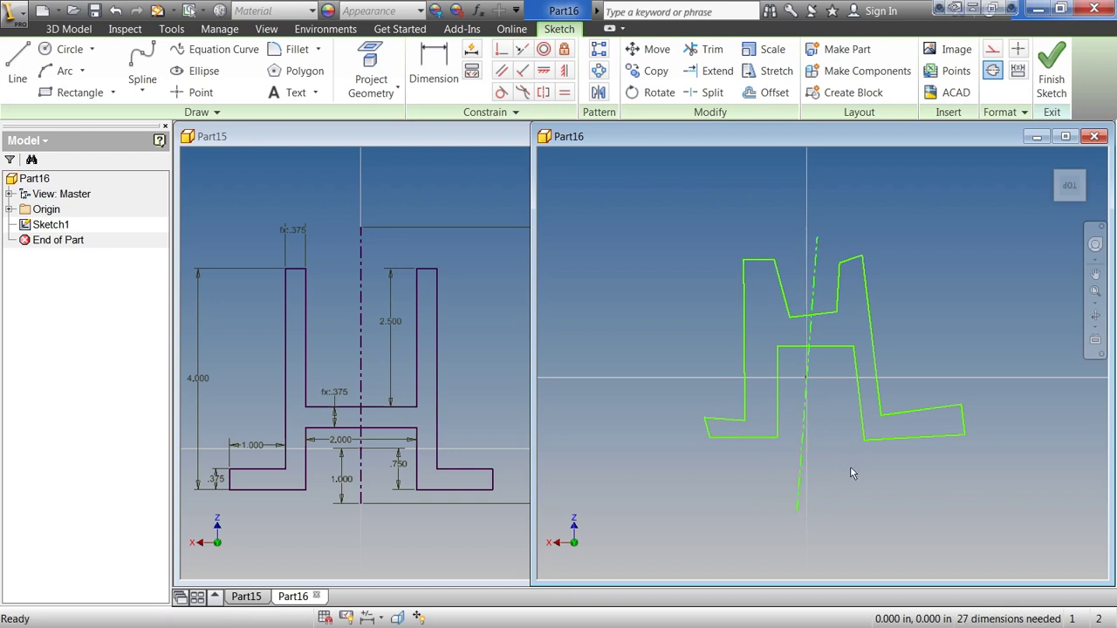
Step: Apply a Vertical constraint to the centerline and drag it to confirm it stays upright
{"action": "left_click", "coordinate": [564, 70]}
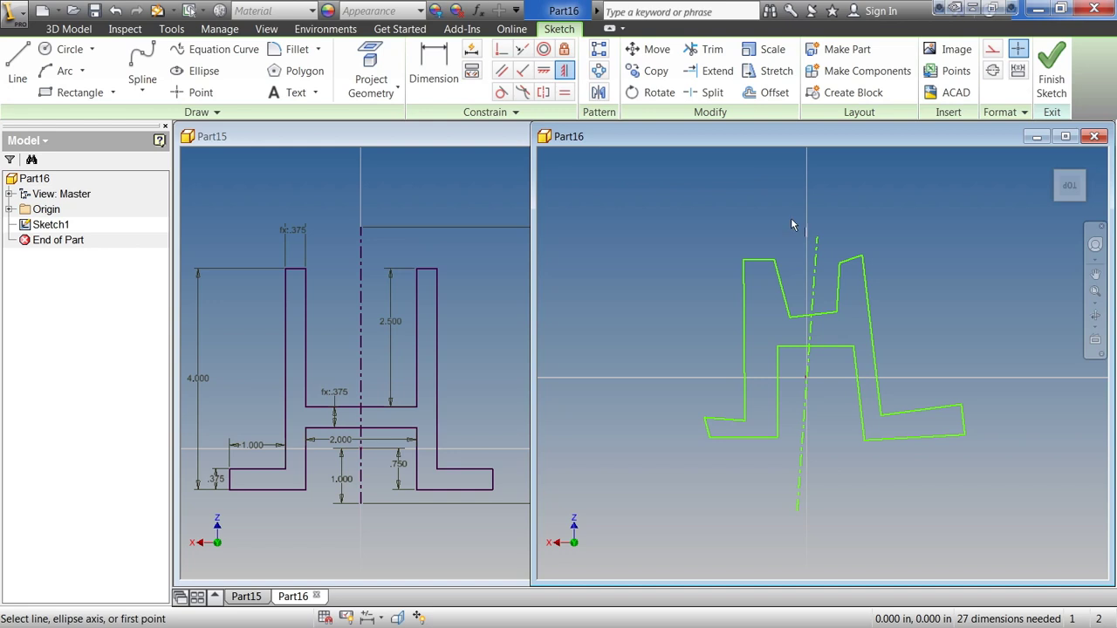
{"action": "left_click", "coordinate": [817, 267]}
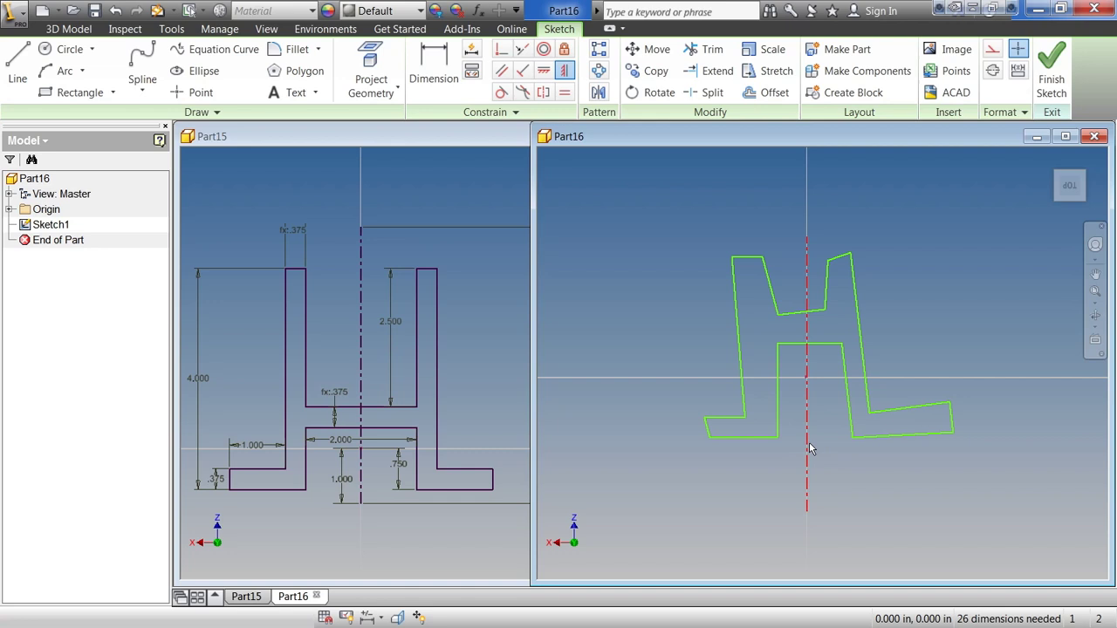
{"action": "mouse_move", "coordinate": [808, 449]}
{"action": "left_mouse_down"}
{"action": "mouse_move", "coordinate": [805, 393]}
{"action": "mouse_move", "coordinate": [808, 486]}
{"action": "mouse_move", "coordinate": [808, 418]}
{"action": "mouse_move", "coordinate": [806, 427]}
{"action": "left_mouse_up"}
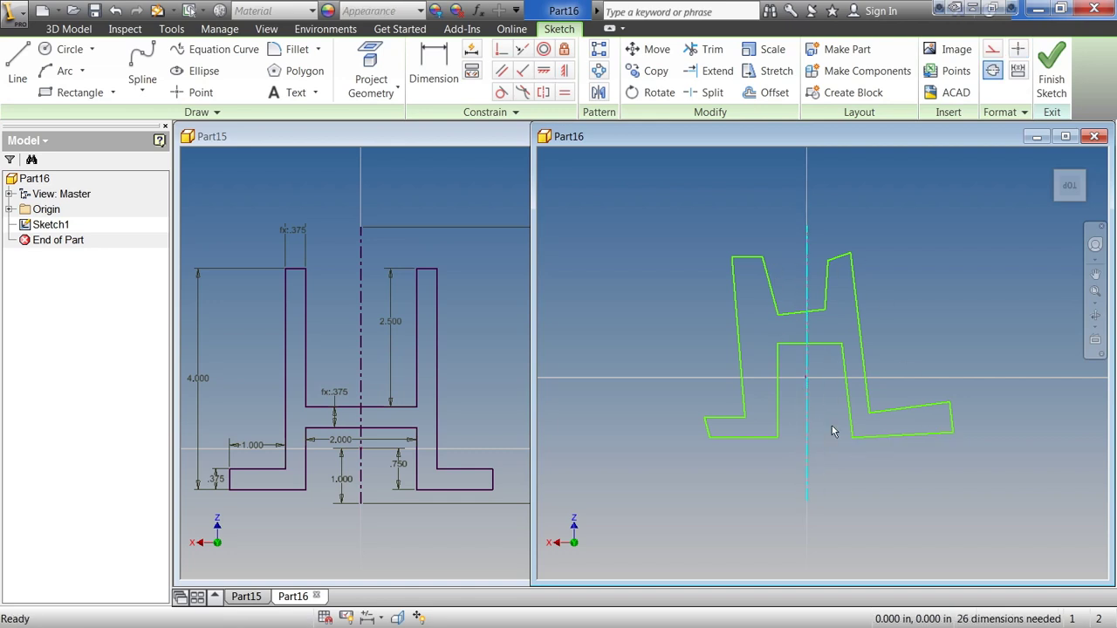
{"action": "left_click", "coordinate": [832, 431]}
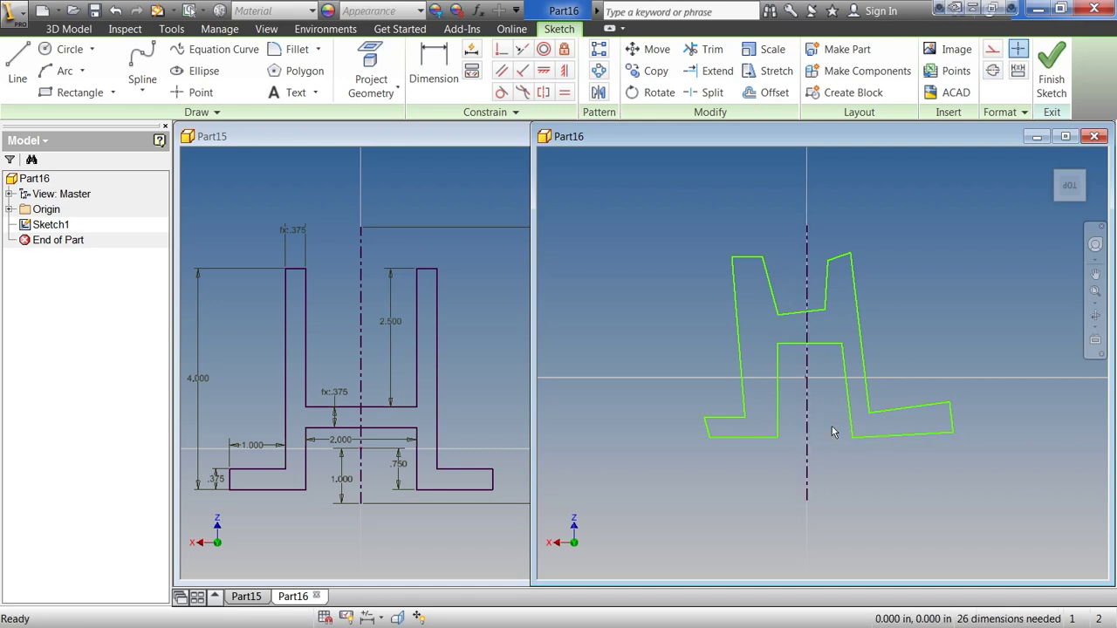
Step: Make the inner vertical lines symmetric about the centerline, then pair the left bottom edge with a right edge
{"action": "left_click", "coordinate": [545, 92]}
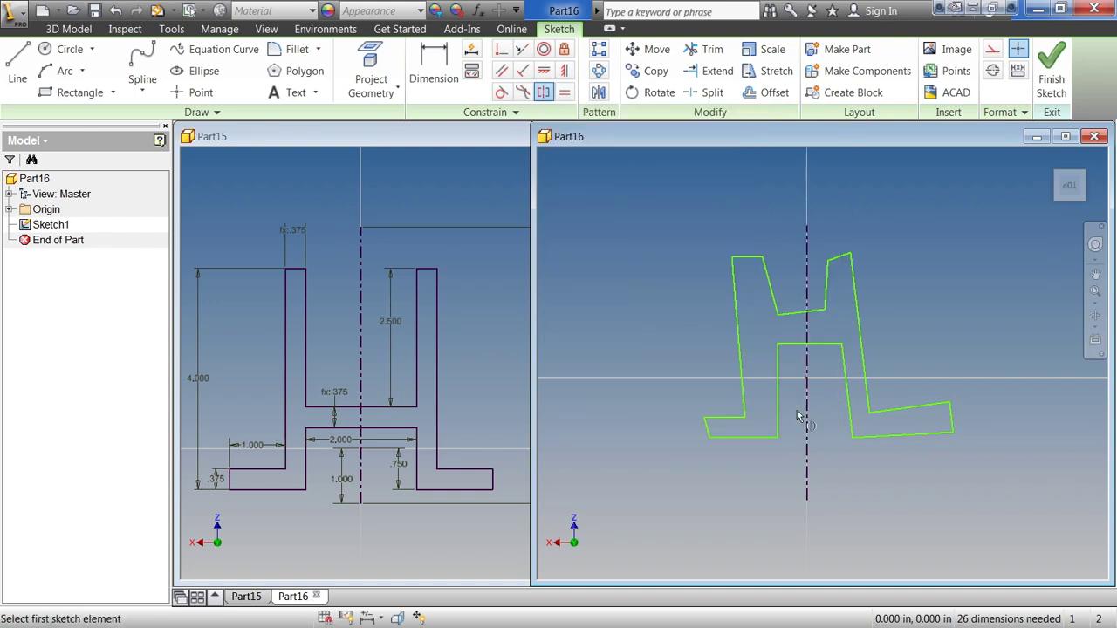
{"action": "left_click", "coordinate": [778, 393]}
{"action": "left_click", "coordinate": [847, 398]}
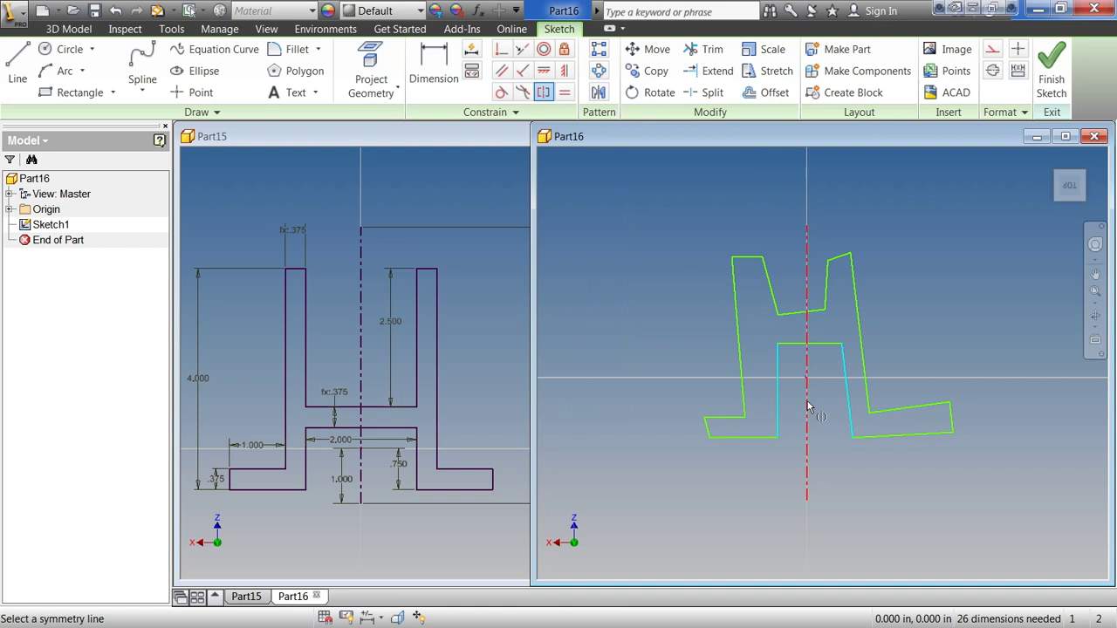
{"action": "left_click", "coordinate": [807, 405]}
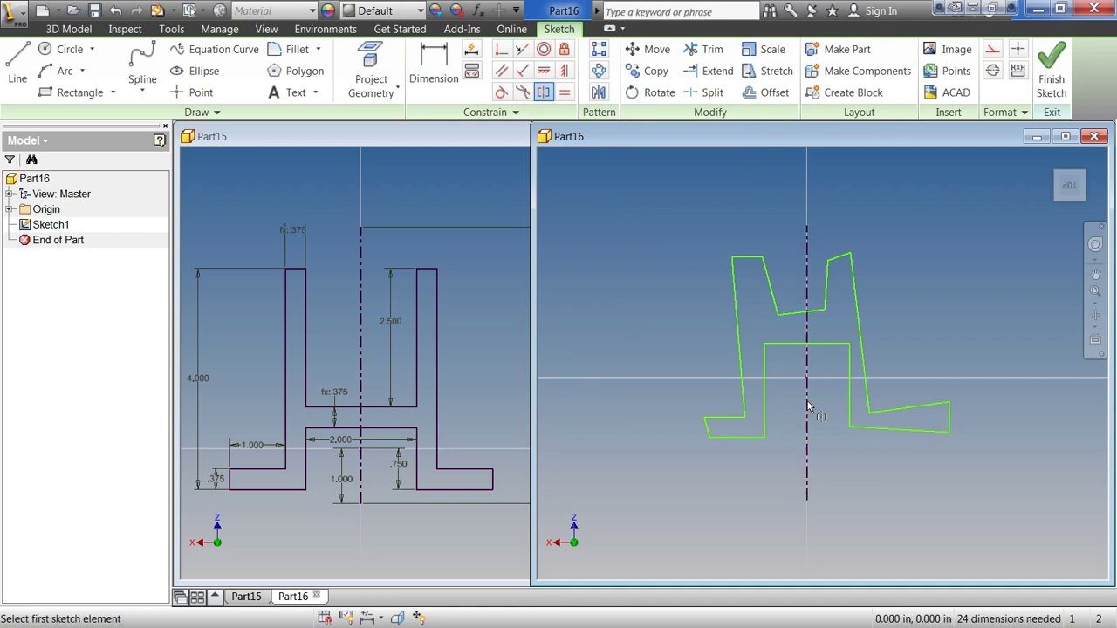
{"action": "left_click", "coordinate": [708, 427]}
{"action": "left_click", "coordinate": [948, 414]}
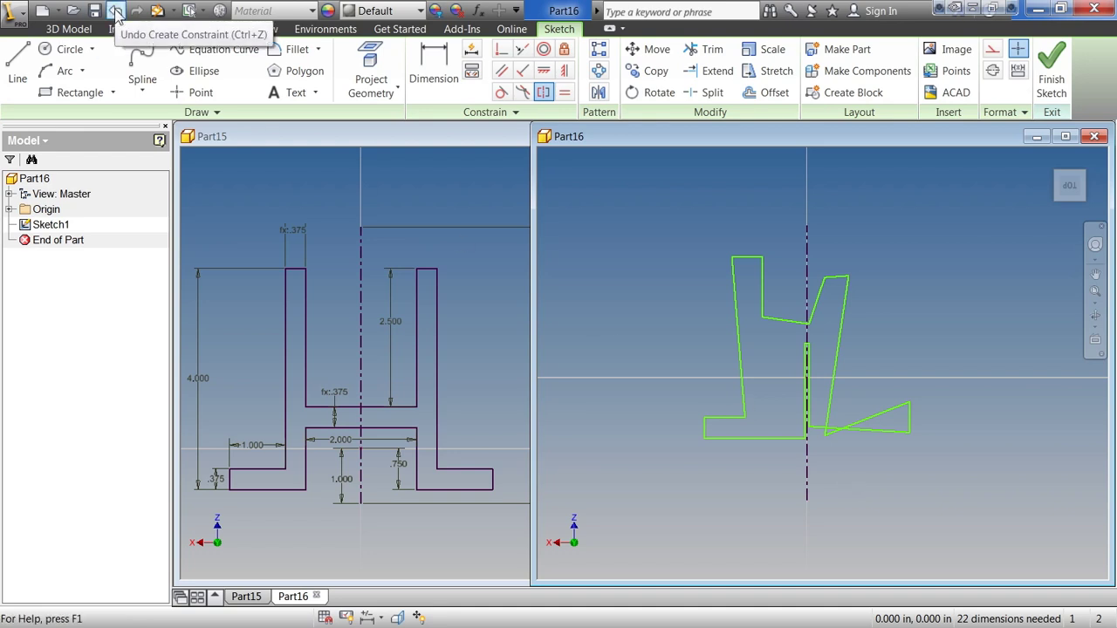
Step: Undo the distorting constraint, then mirror the outer vertical and upper slanted edge pairs about the centerline
{"action": "left_click", "coordinate": [116, 12]}
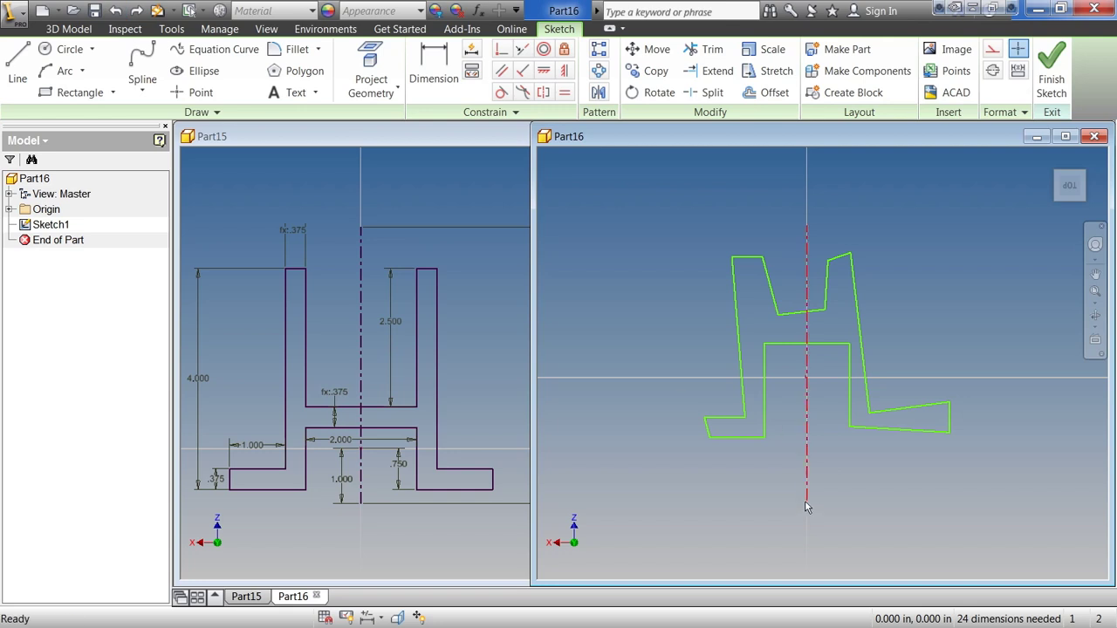
{"action": "left_click", "coordinate": [544, 94]}
{"action": "left_click", "coordinate": [738, 281]}
{"action": "left_click", "coordinate": [859, 324]}
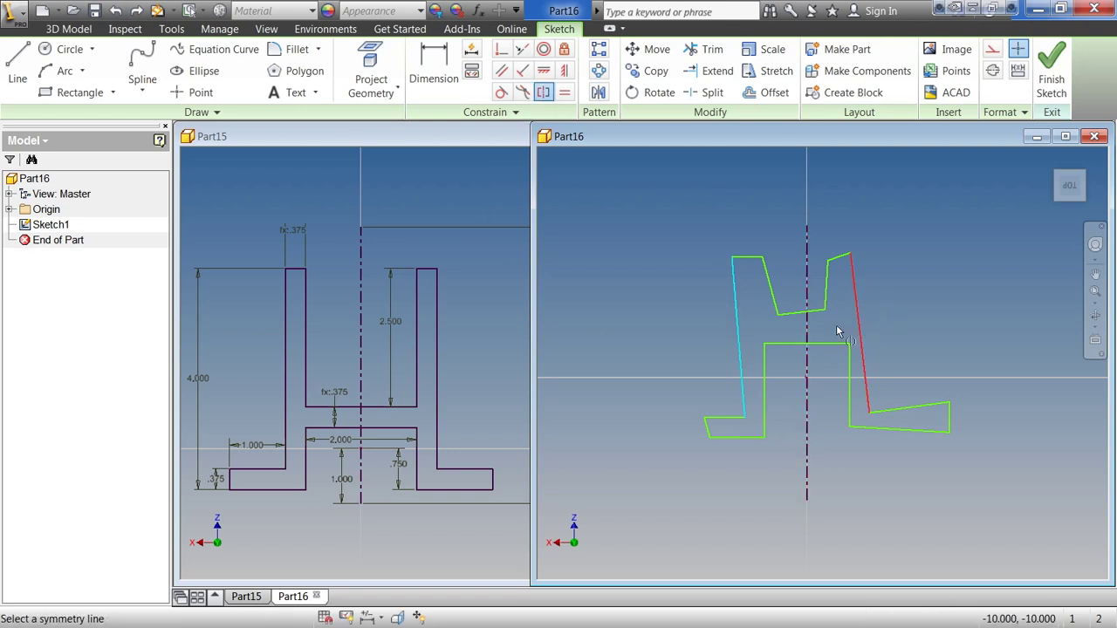
{"action": "left_click", "coordinate": [806, 329]}
{"action": "left_click", "coordinate": [774, 301]}
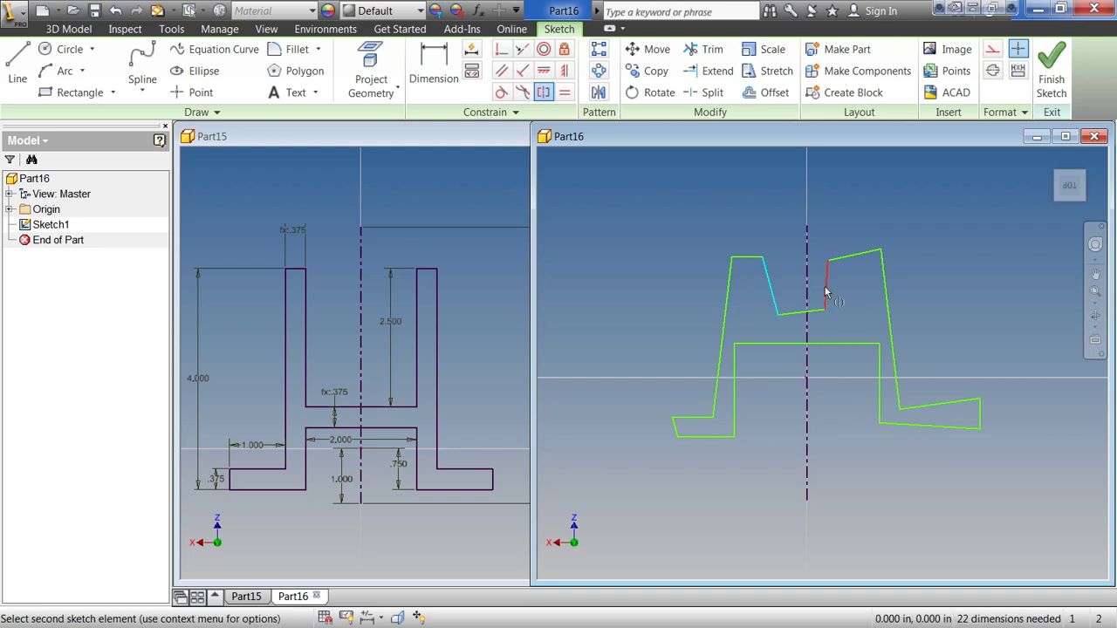
{"action": "left_click", "coordinate": [826, 292]}
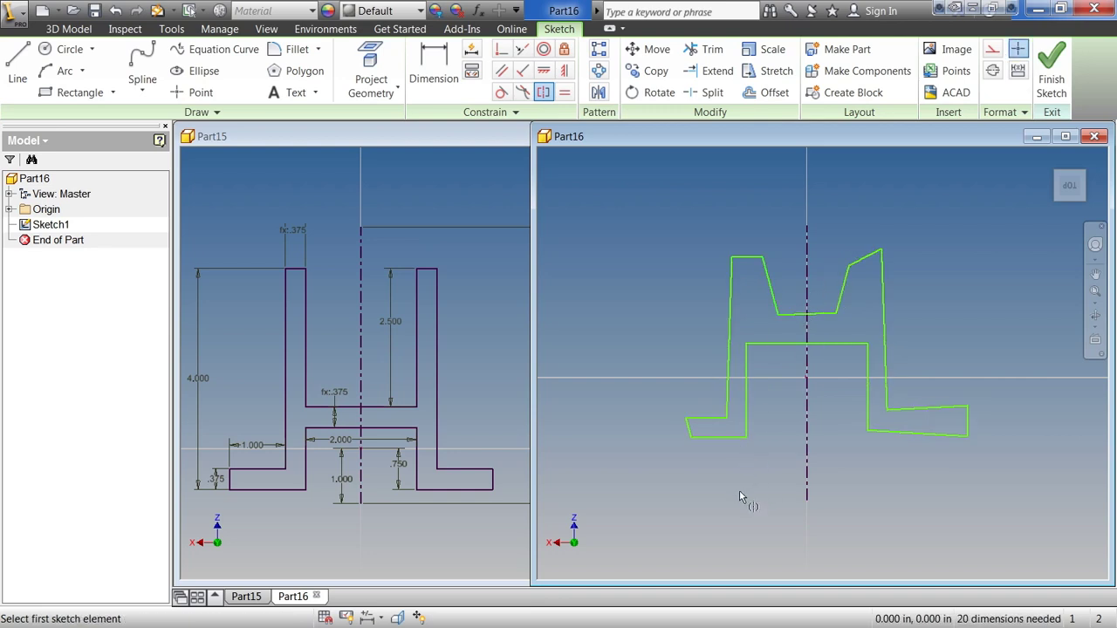
Step: Make the lower horizontal edges, short bottom edges and base ends symmetric left-to-right
{"action": "left_click", "coordinate": [714, 440]}
{"action": "left_click", "coordinate": [912, 431]}
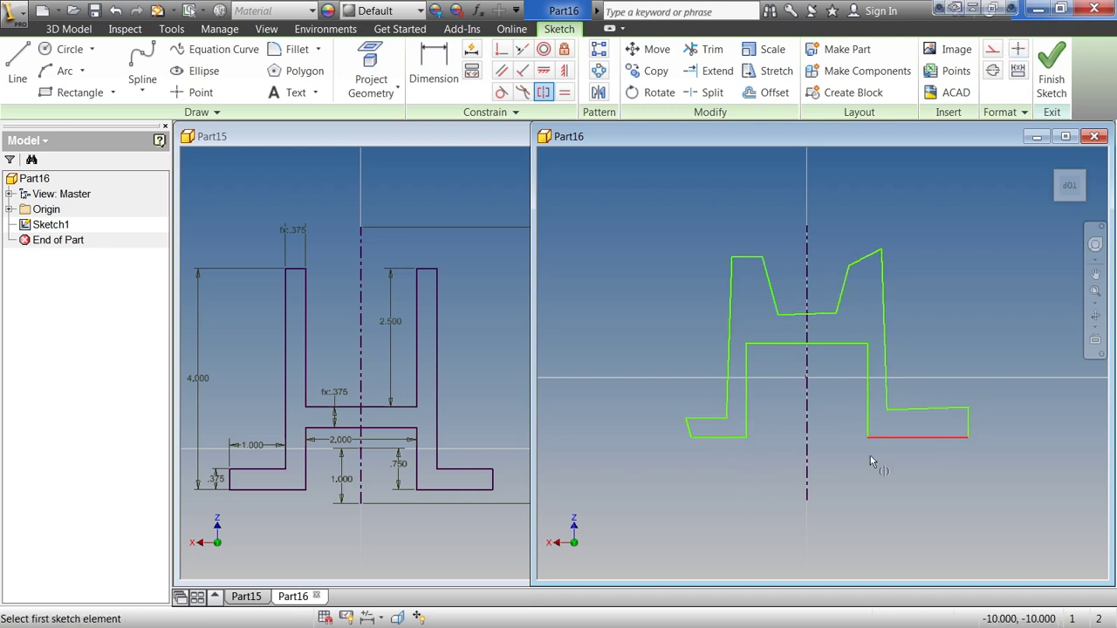
{"action": "left_click", "coordinate": [717, 420]}
{"action": "left_click", "coordinate": [923, 410]}
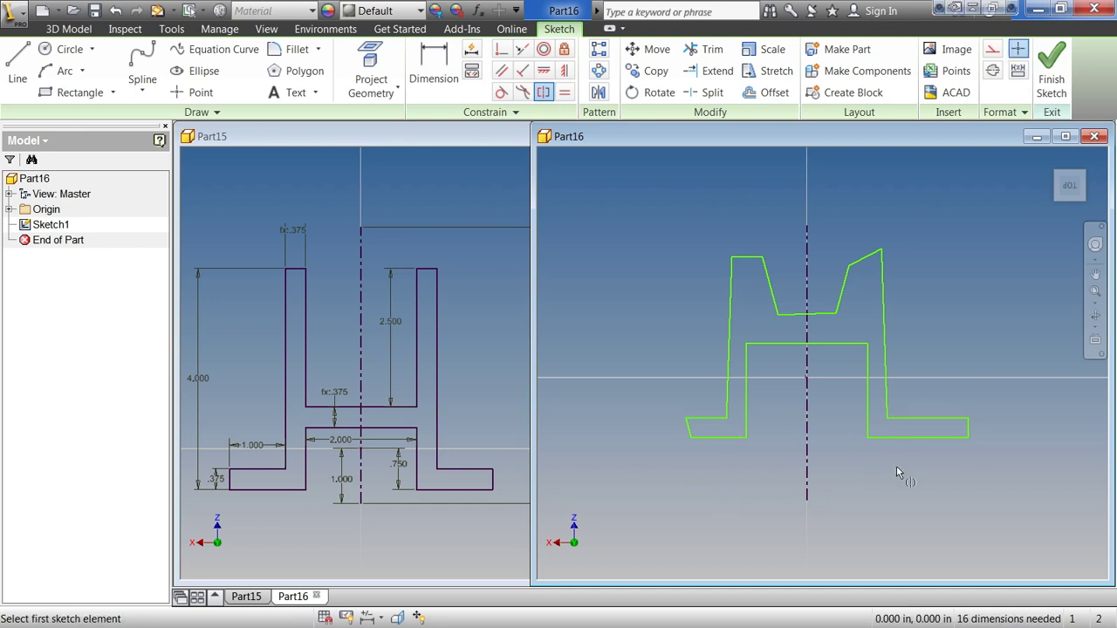
{"action": "left_click", "coordinate": [967, 427]}
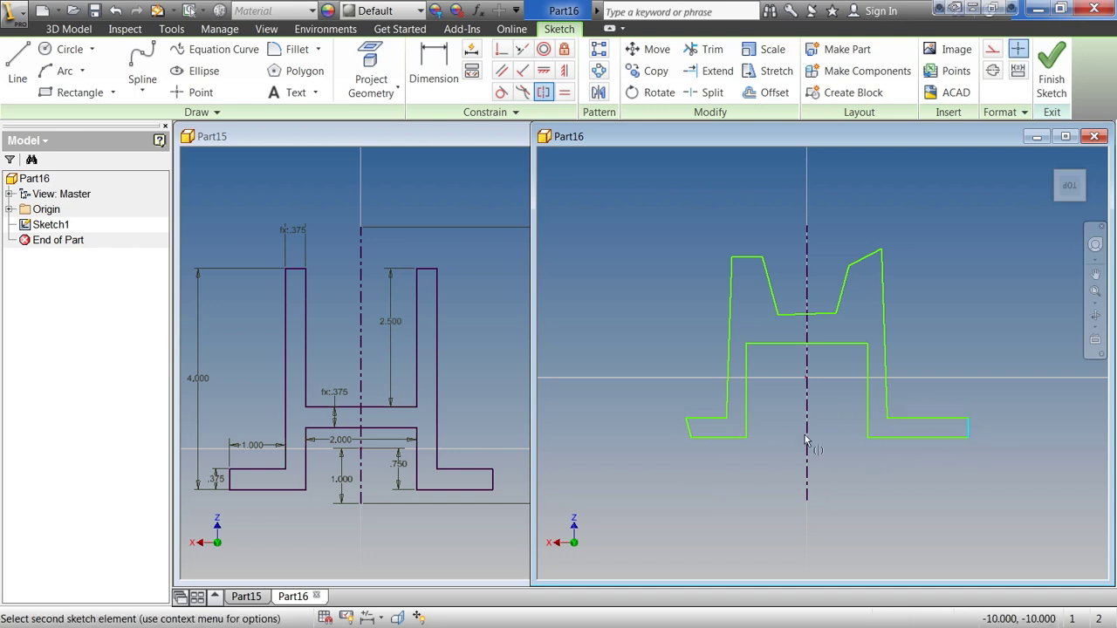
{"action": "left_click", "coordinate": [691, 427]}
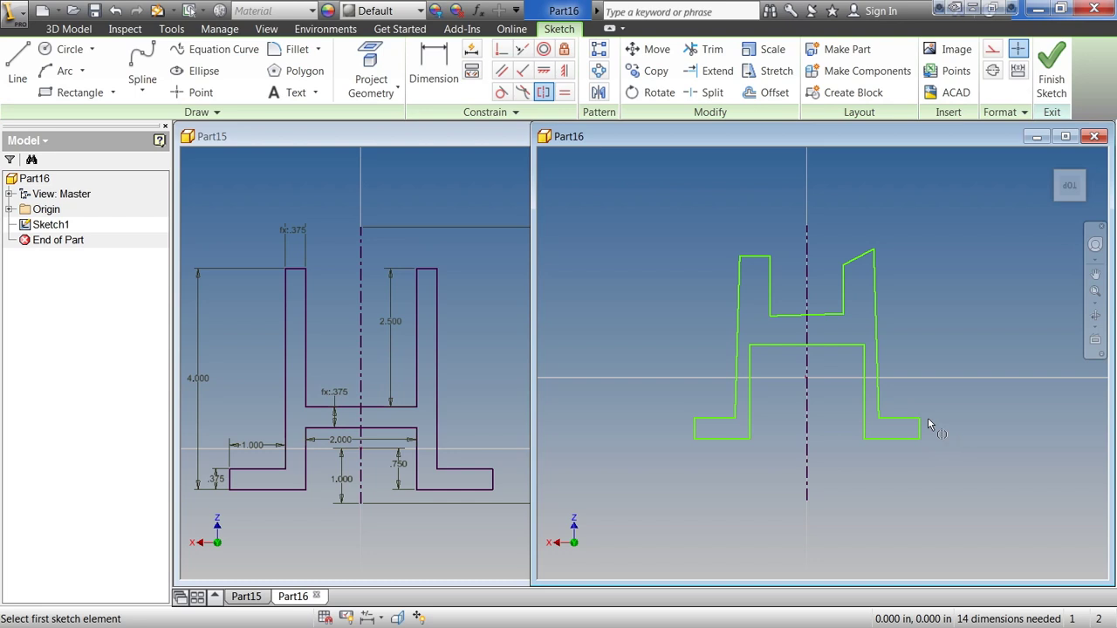
{"action": "key", "text": "Escape"}
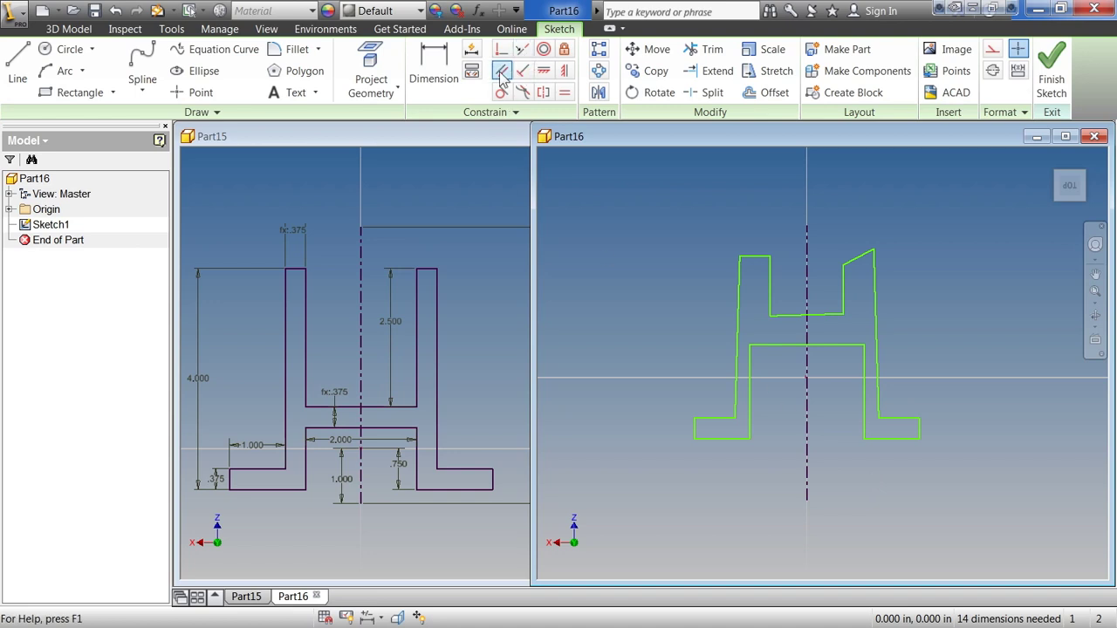
Step: Make the bottom-left foot line perpendicular to its adjacent vertical edge
{"action": "left_click", "coordinate": [522, 71]}
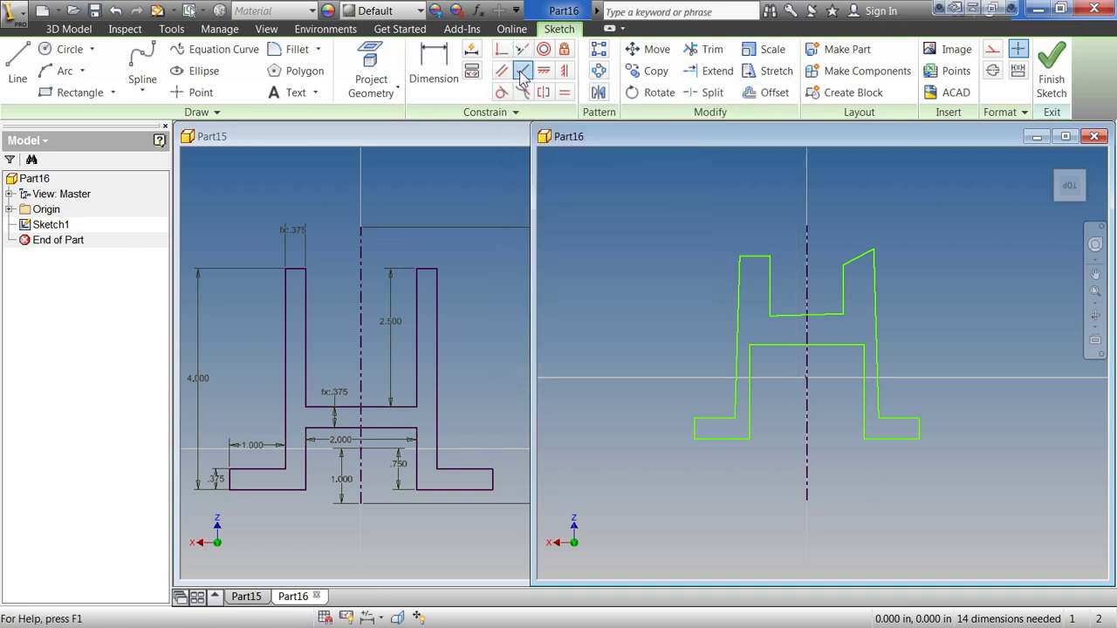
{"action": "left_click", "coordinate": [717, 420]}
{"action": "left_click", "coordinate": [739, 398]}
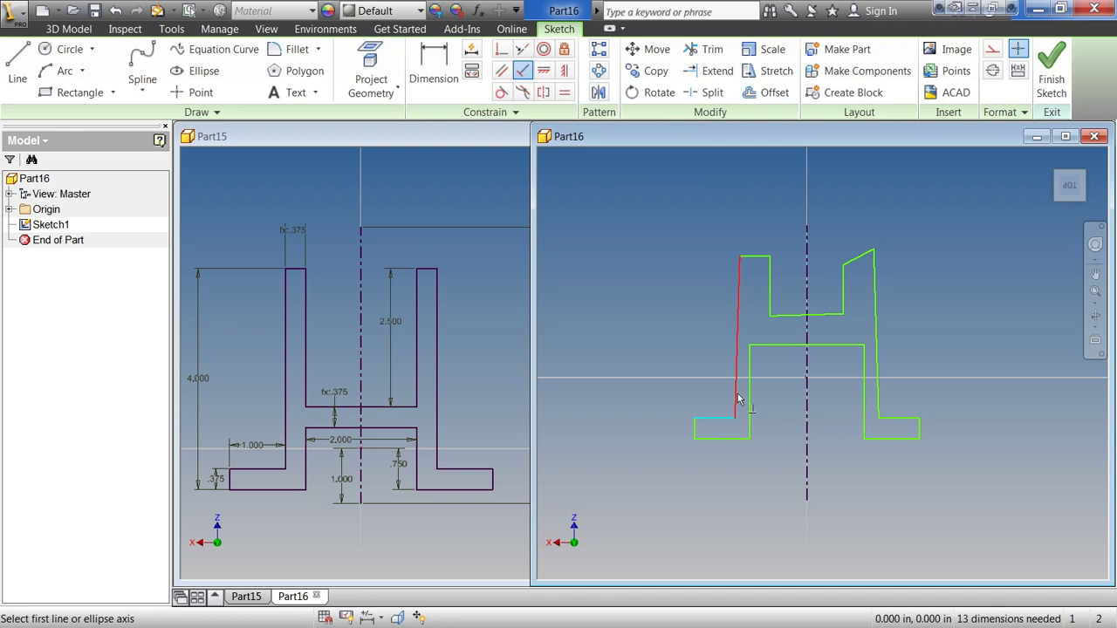
Step: Make the two upright tops collinear, cancelling the over-constraining foot-top alignment
{"action": "left_click", "coordinate": [522, 50]}
{"action": "left_click", "coordinate": [748, 256]}
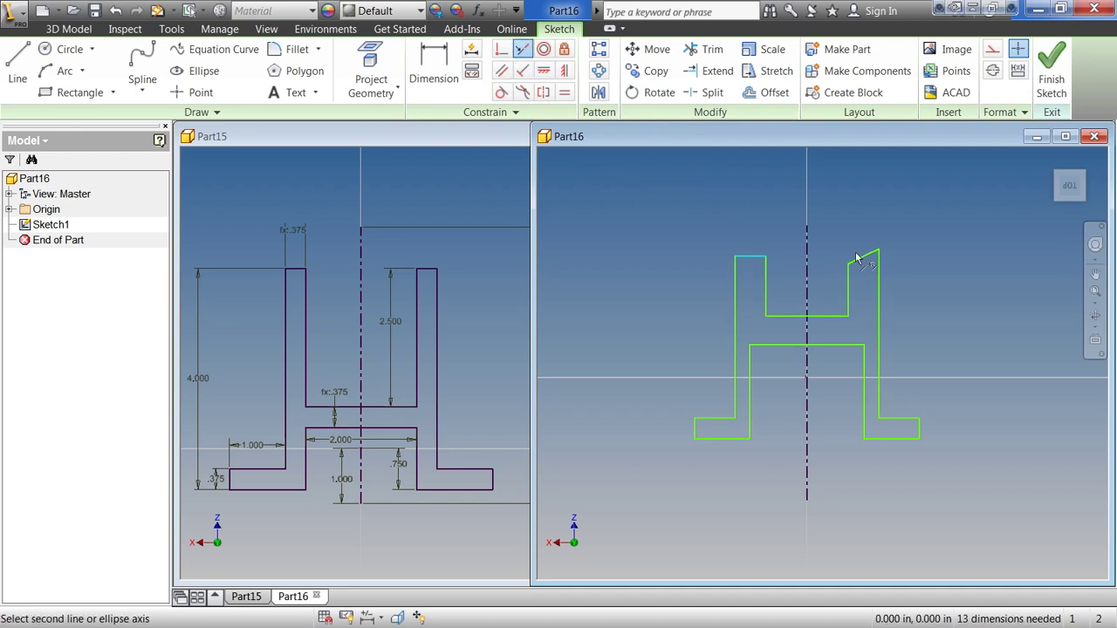
{"action": "left_click", "coordinate": [863, 262]}
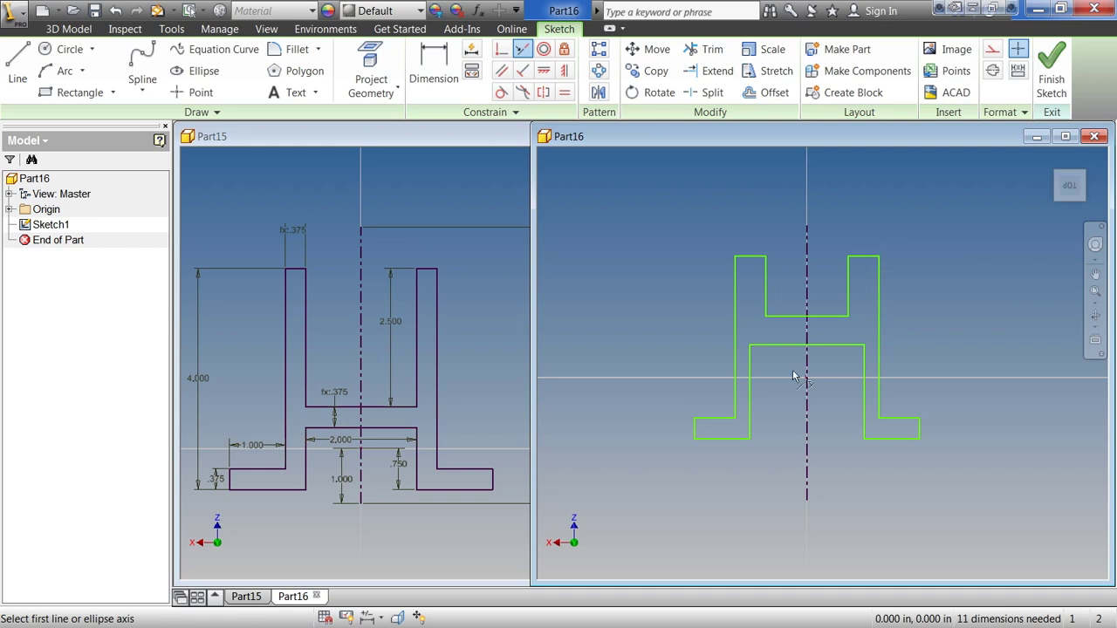
{"action": "left_click", "coordinate": [724, 420]}
{"action": "left_click", "coordinate": [897, 420]}
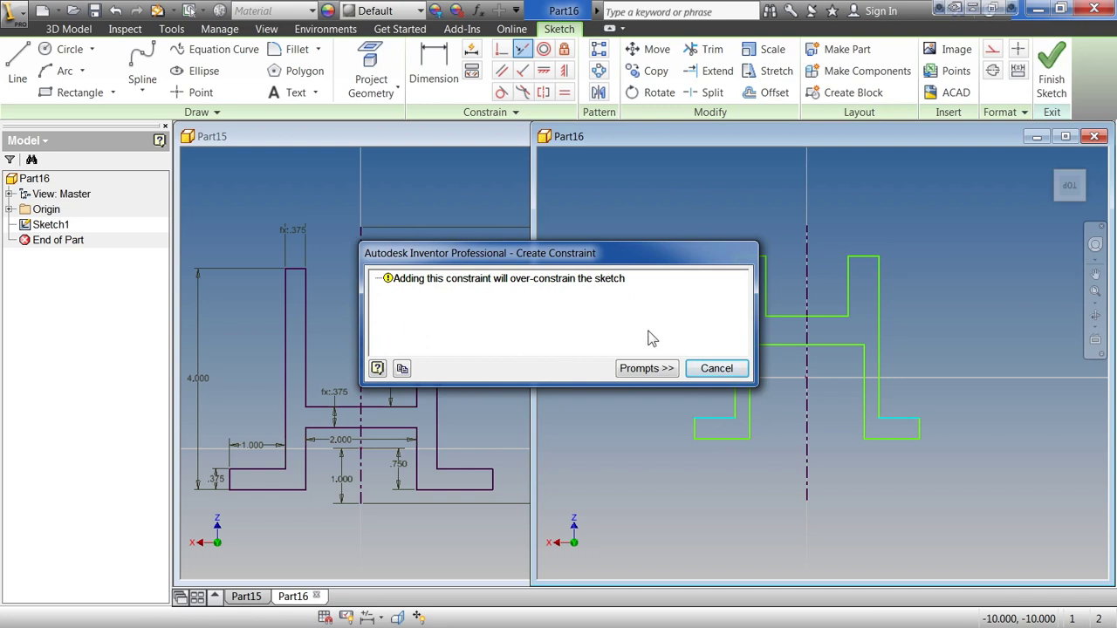
{"action": "left_click", "coordinate": [703, 371]}
{"action": "key", "text": "Escape"}
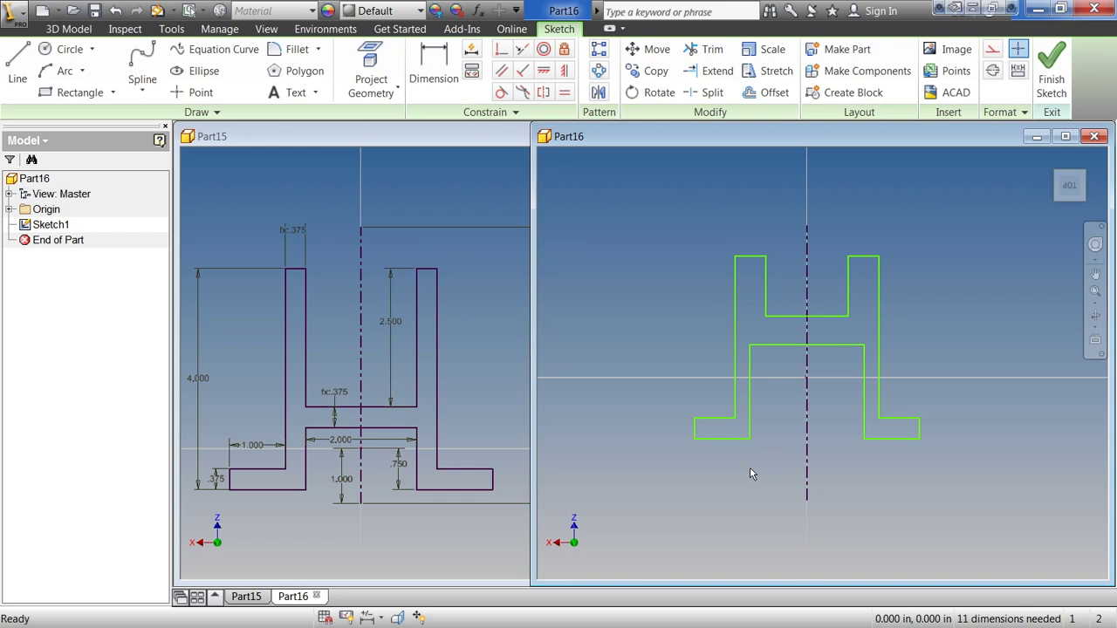
Step: Check the constraint markers, then make the left upright's two inner edges collinear
{"action": "key", "text": "F8"}
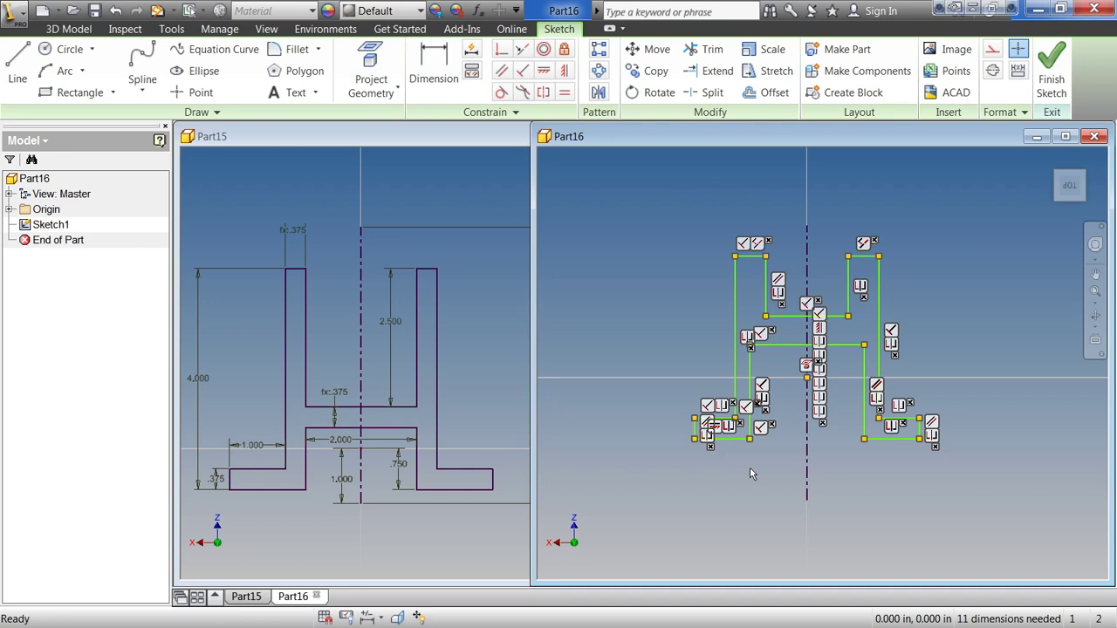
{"action": "key", "text": "F9"}
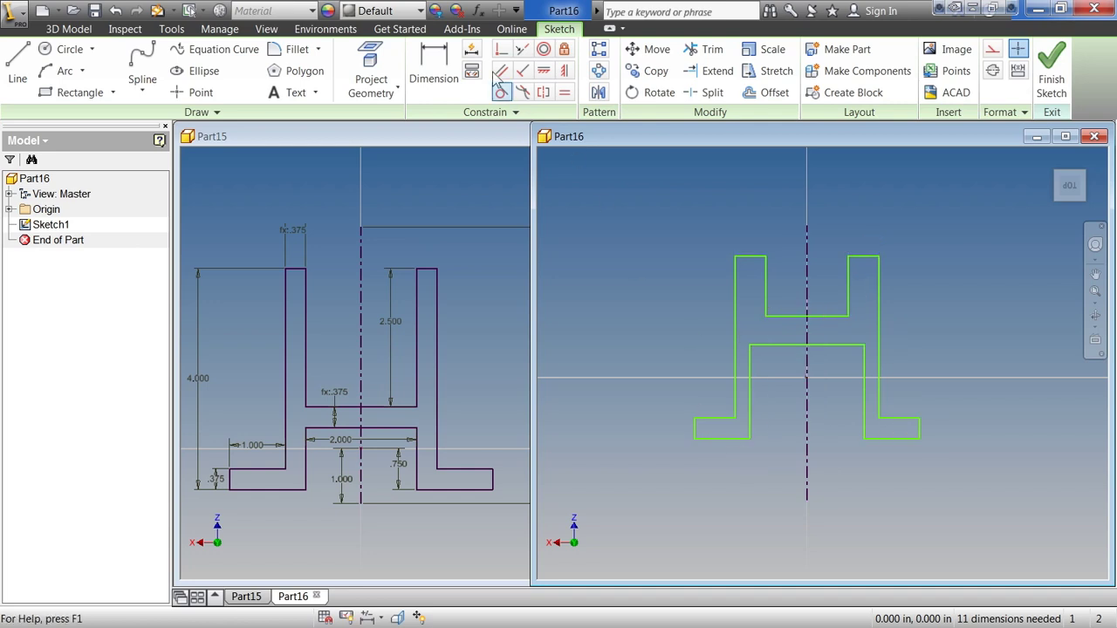
{"action": "left_click", "coordinate": [521, 49]}
{"action": "left_click", "coordinate": [750, 373]}
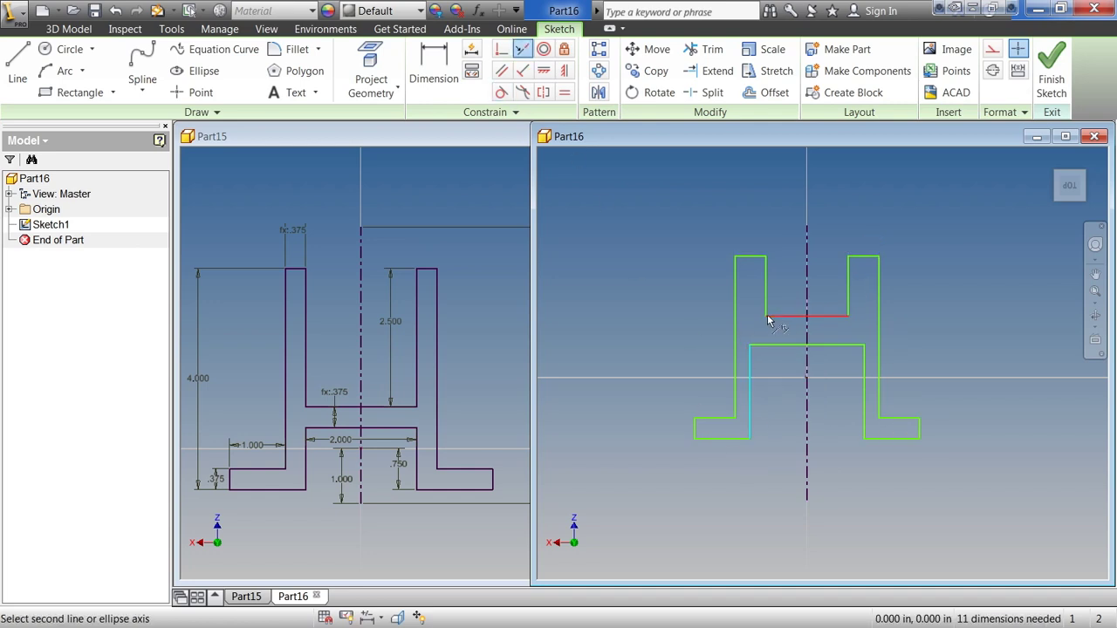
{"action": "left_click", "coordinate": [767, 301]}
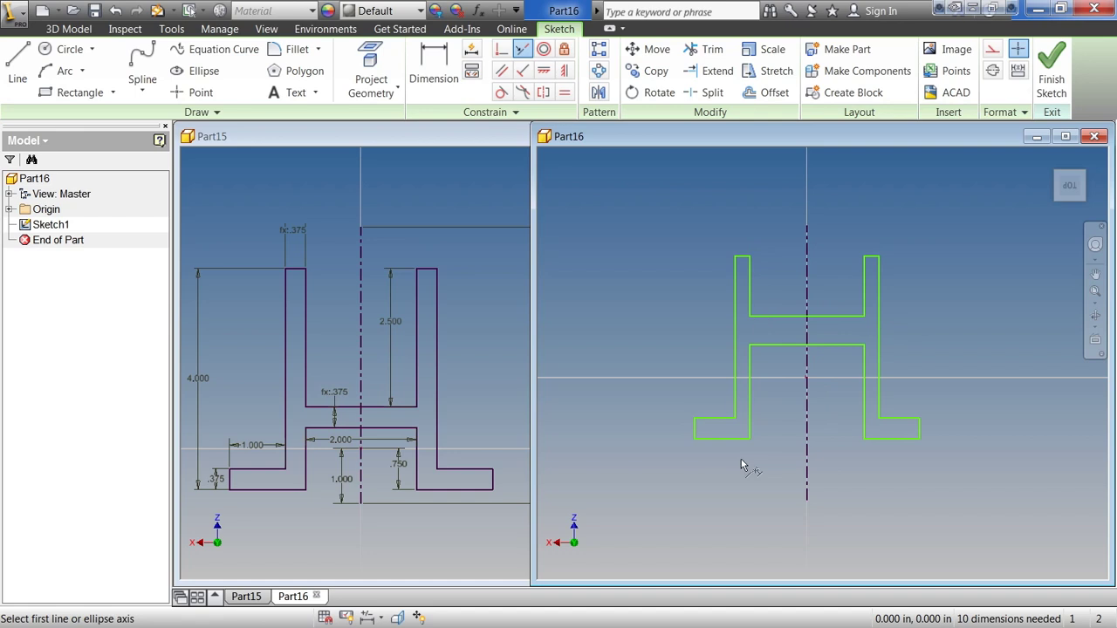
{"action": "key", "text": "Escape"}
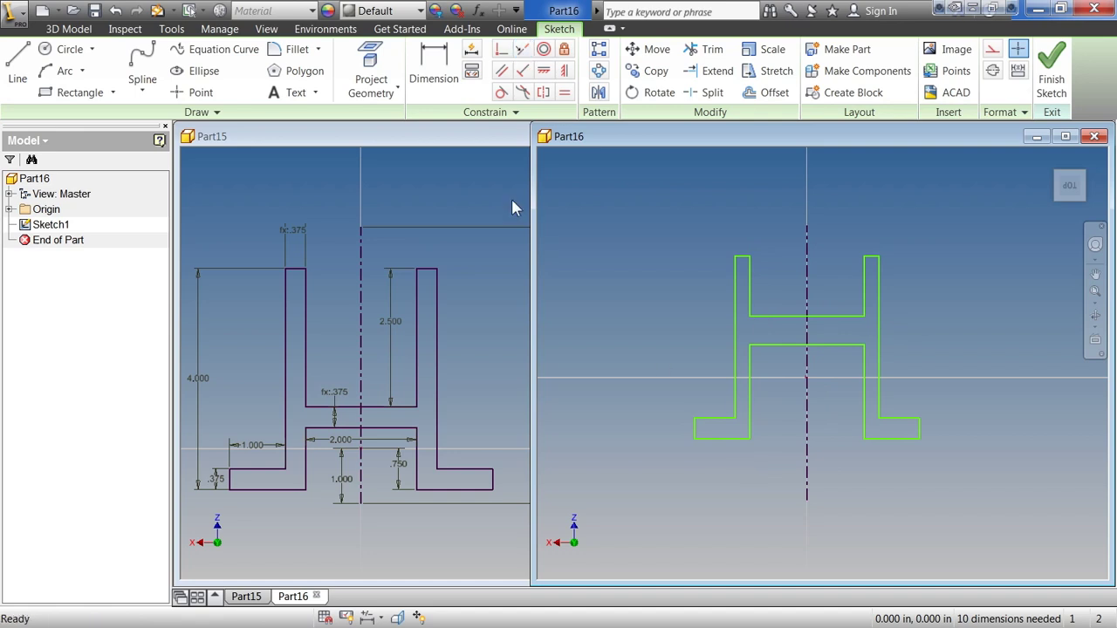
Step: Dimension the H's overall height as 4 and the lower-left foot thickness as .375
{"action": "left_click", "coordinate": [446, 74]}
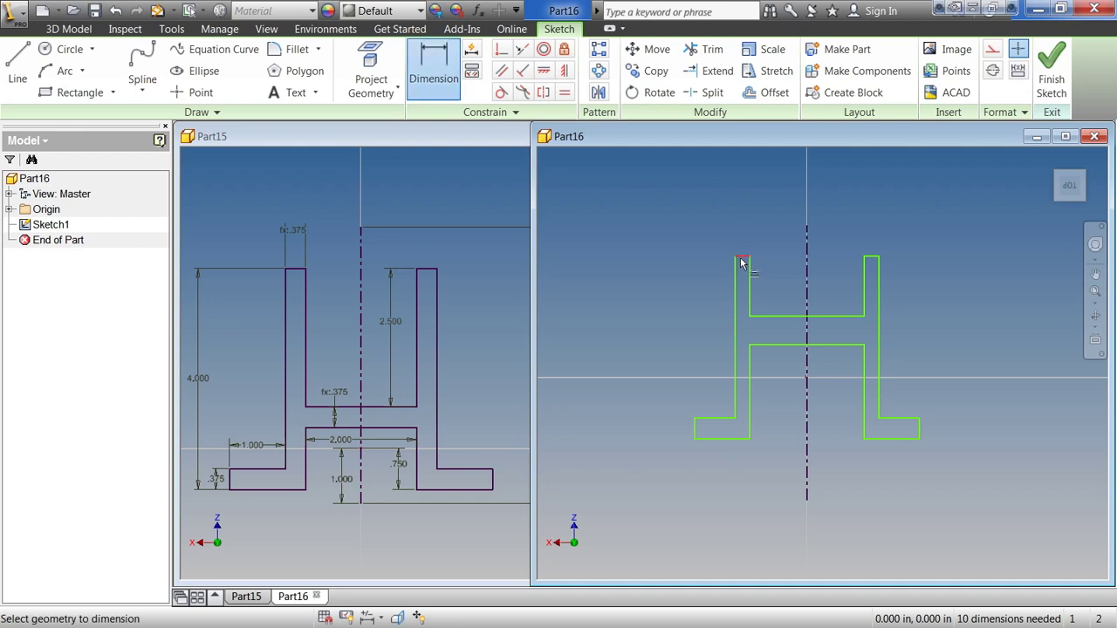
{"action": "left_click", "coordinate": [740, 258]}
{"action": "left_click", "coordinate": [736, 439]}
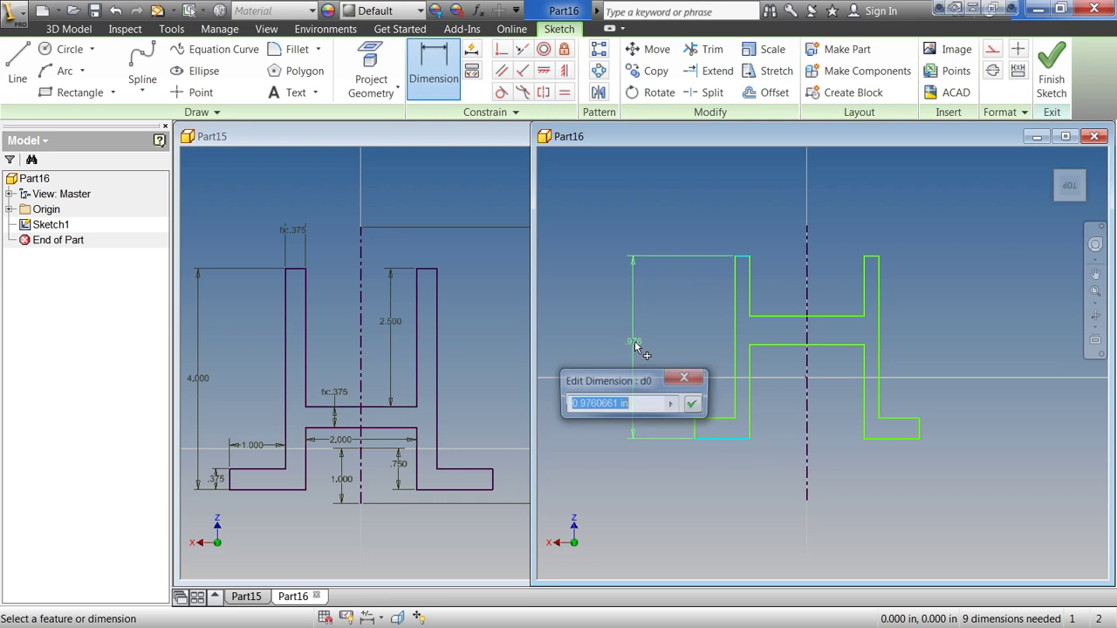
{"action": "type", "text": "4"}
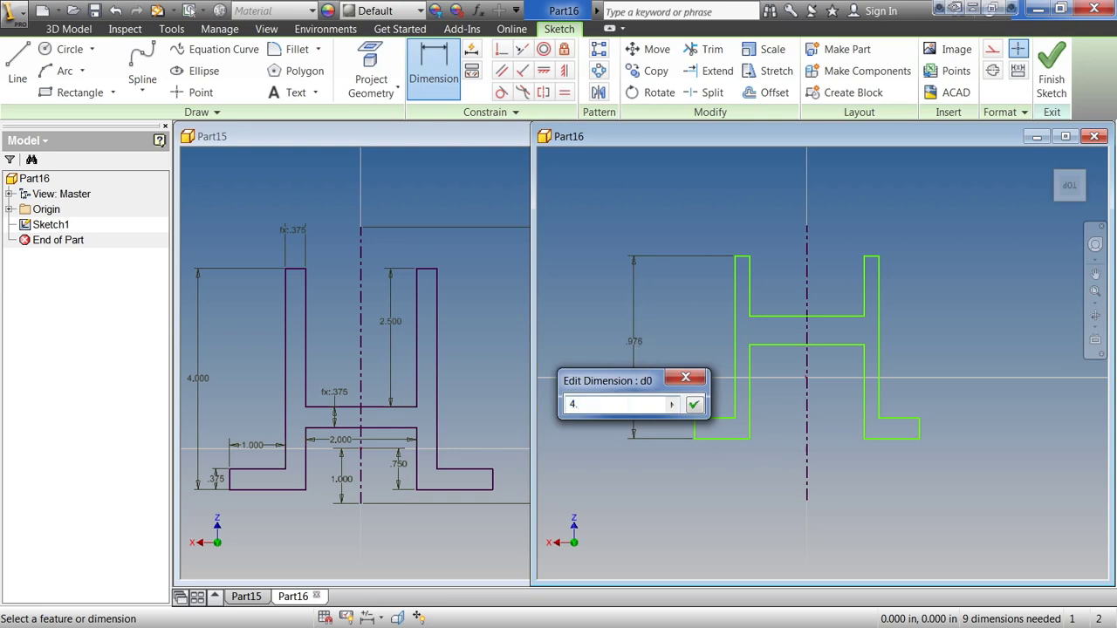
{"action": "key", "text": "Return"}
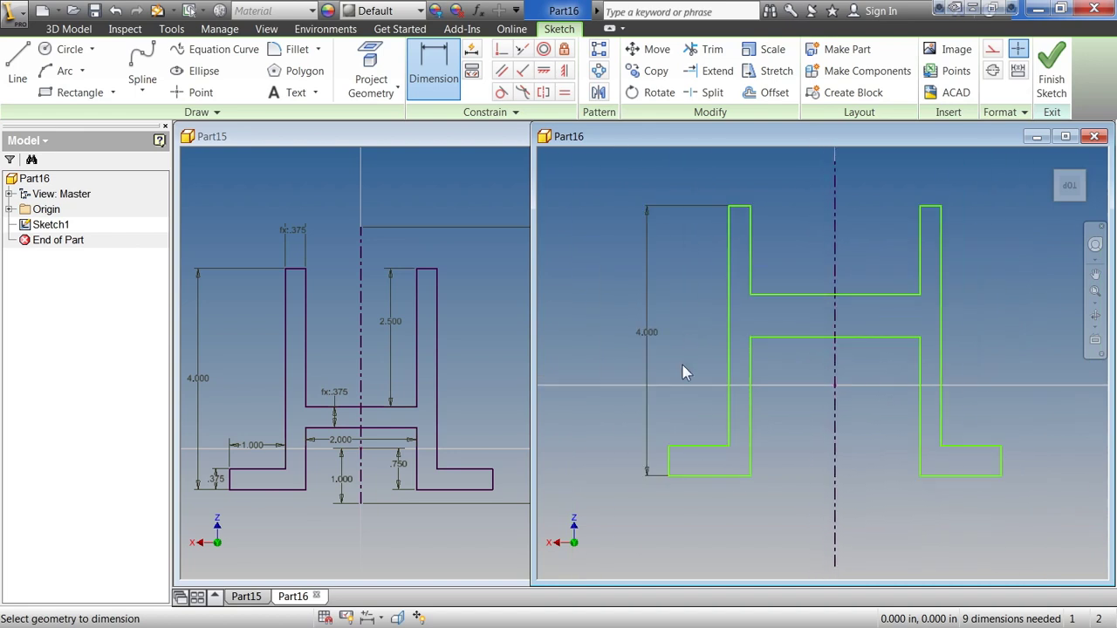
{"action": "left_click", "coordinate": [680, 466]}
{"action": "left_click", "coordinate": [692, 460]}
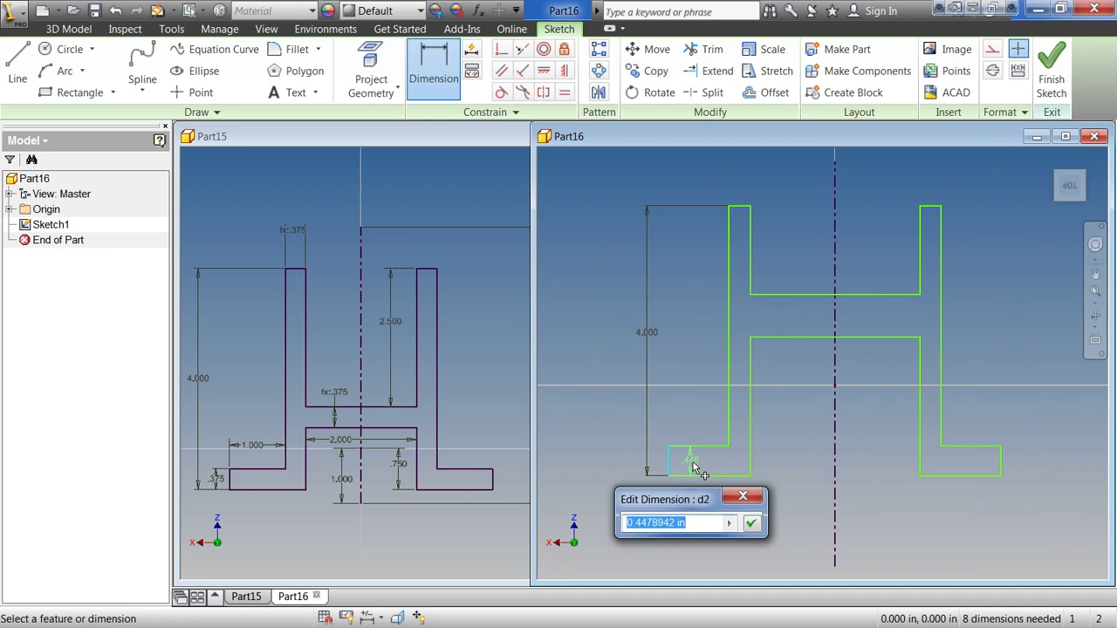
{"action": "type", "text": ".375"}
{"action": "key", "text": "Return"}
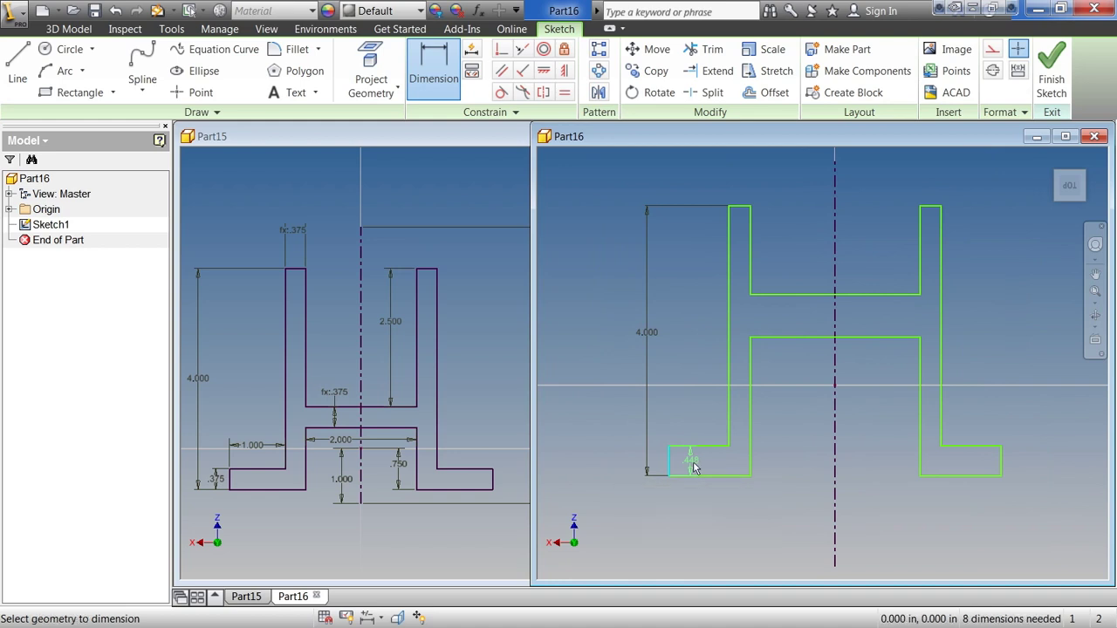
Step: Dimension the left leg width and crossbar thickness, both linked to the .375 dimension d2
{"action": "left_click", "coordinate": [740, 203]}
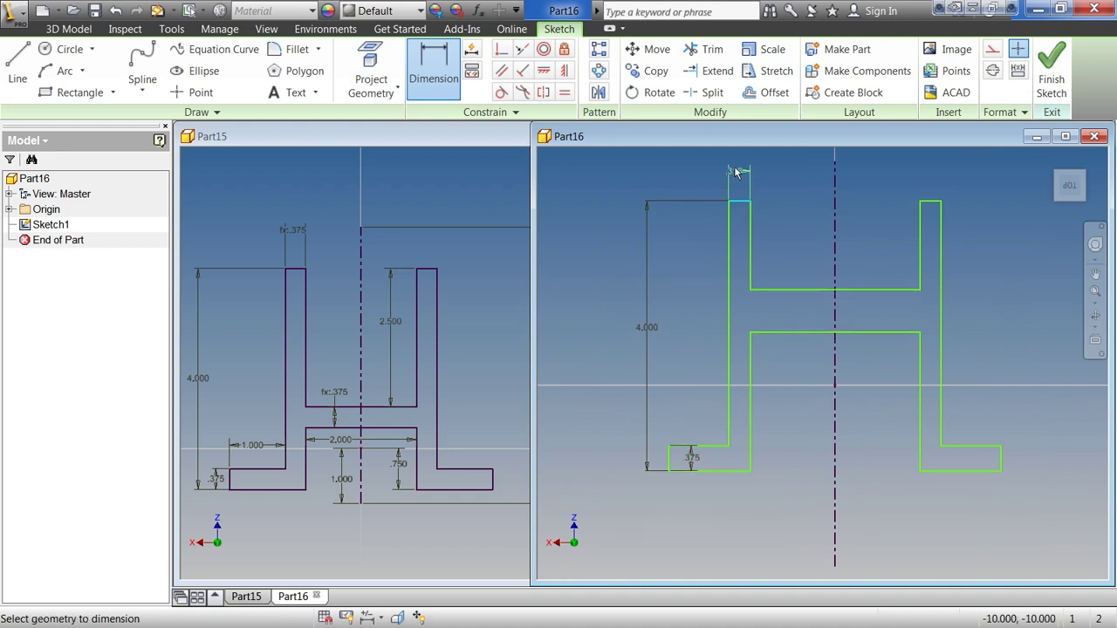
{"action": "left_click", "coordinate": [738, 170]}
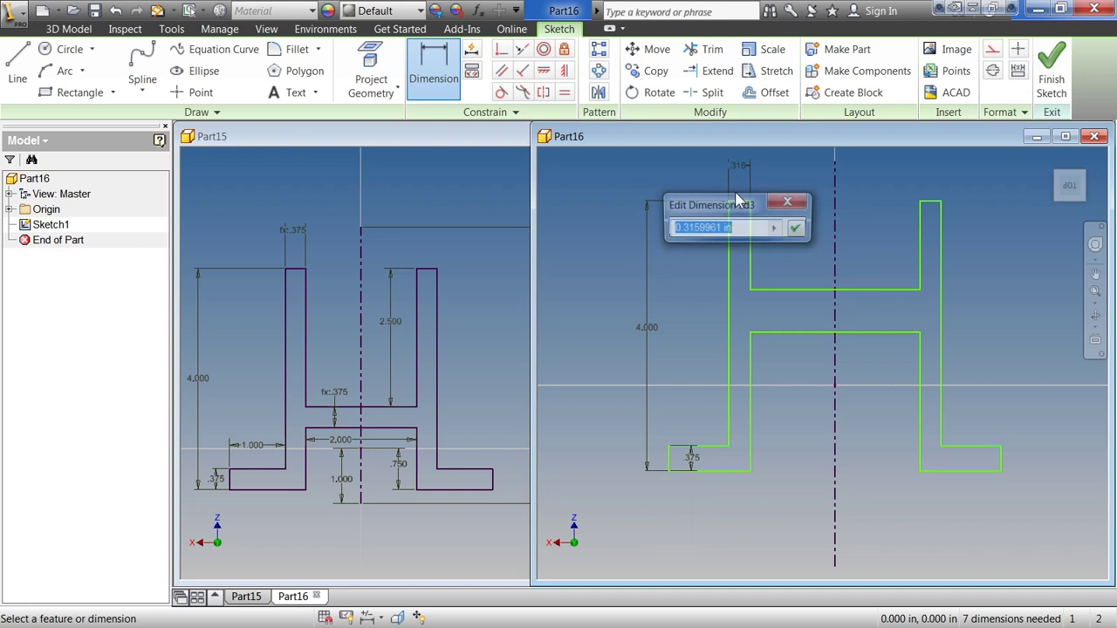
{"action": "left_click", "coordinate": [691, 458]}
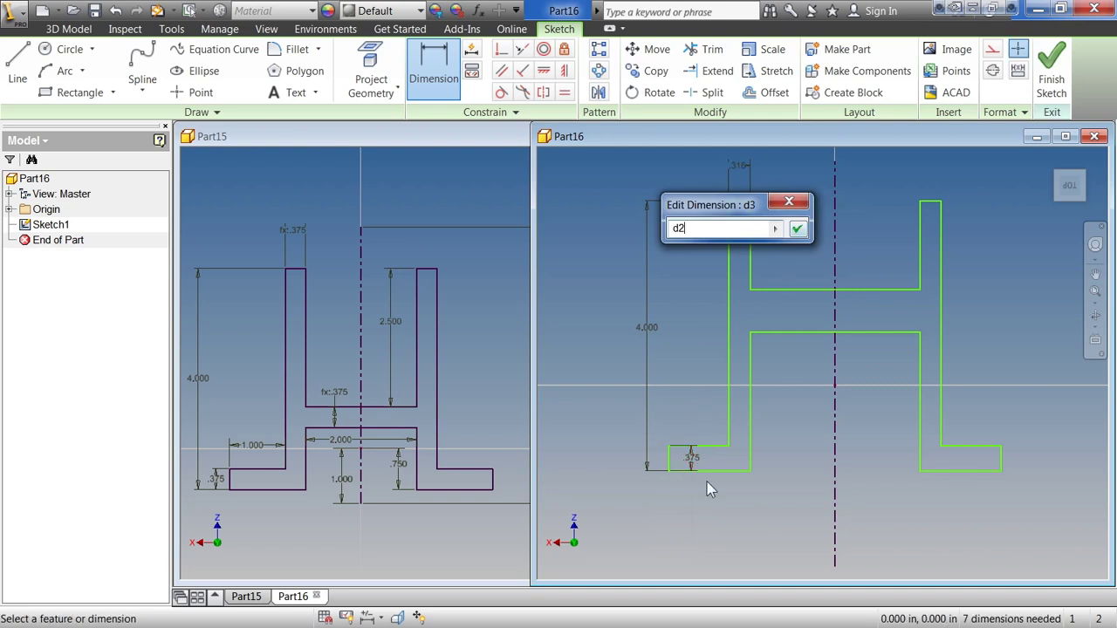
{"action": "left_click", "coordinate": [797, 227]}
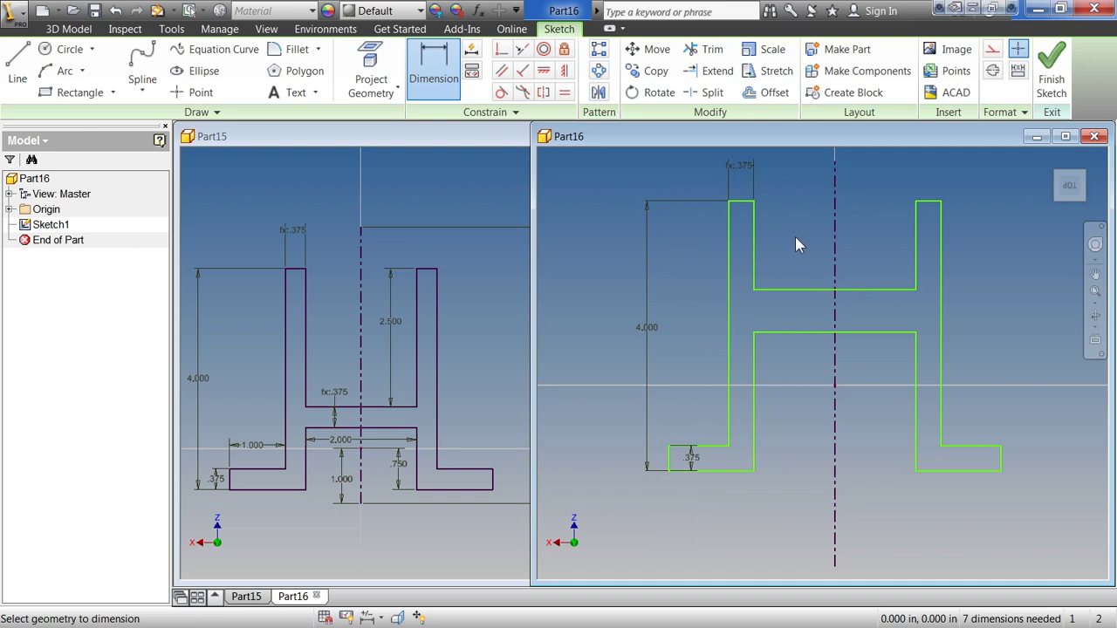
{"action": "left_click", "coordinate": [781, 332]}
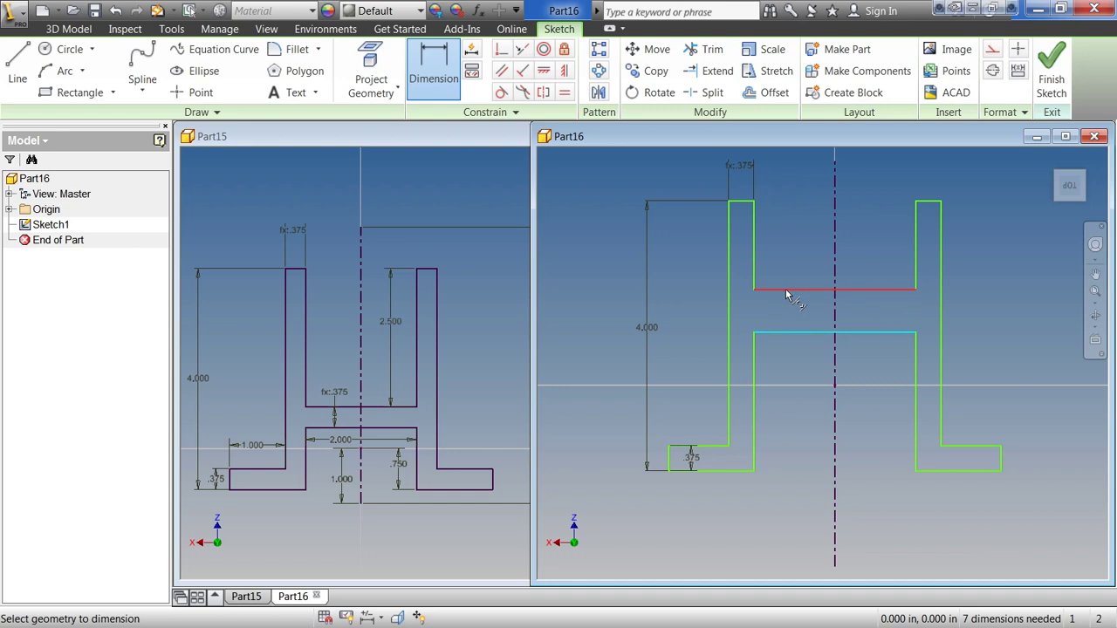
{"action": "left_click", "coordinate": [786, 290]}
{"action": "left_click", "coordinate": [786, 273]}
{"action": "left_click", "coordinate": [692, 460]}
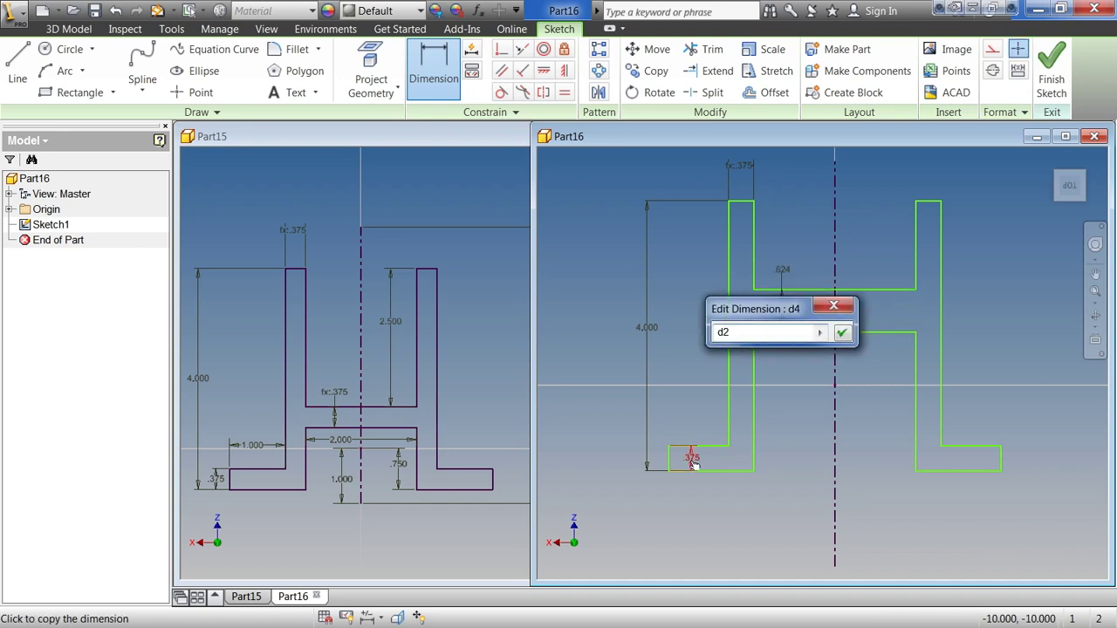
{"action": "left_click", "coordinate": [841, 332]}
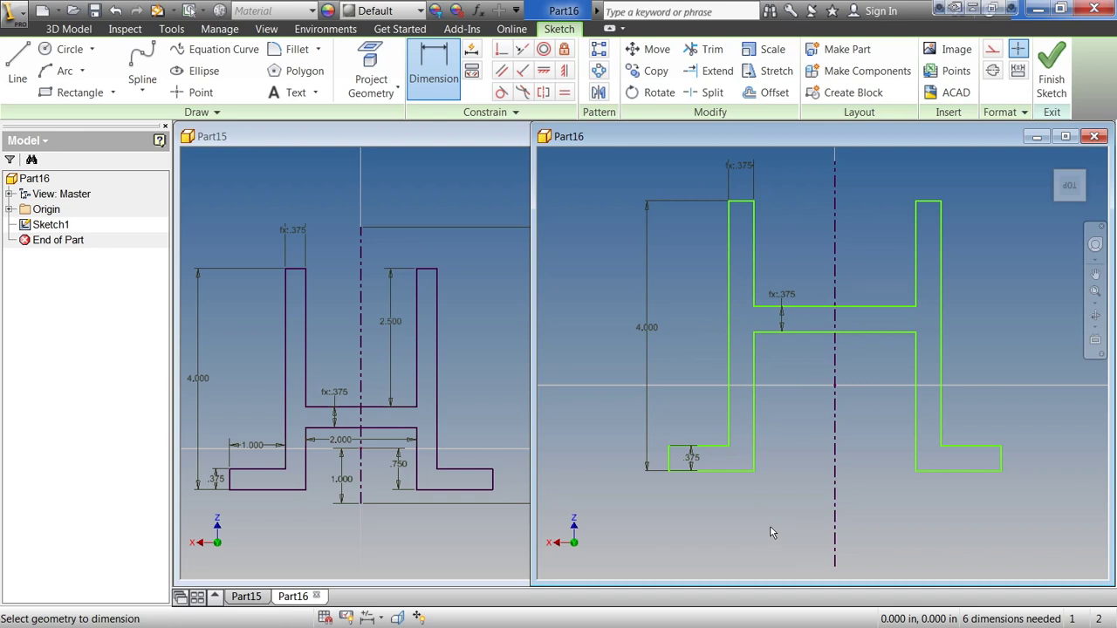
Step: Dimension the right arm's inner height as 2.5 and the bottom-left foot width as 1
{"action": "left_click", "coordinate": [914, 262]}
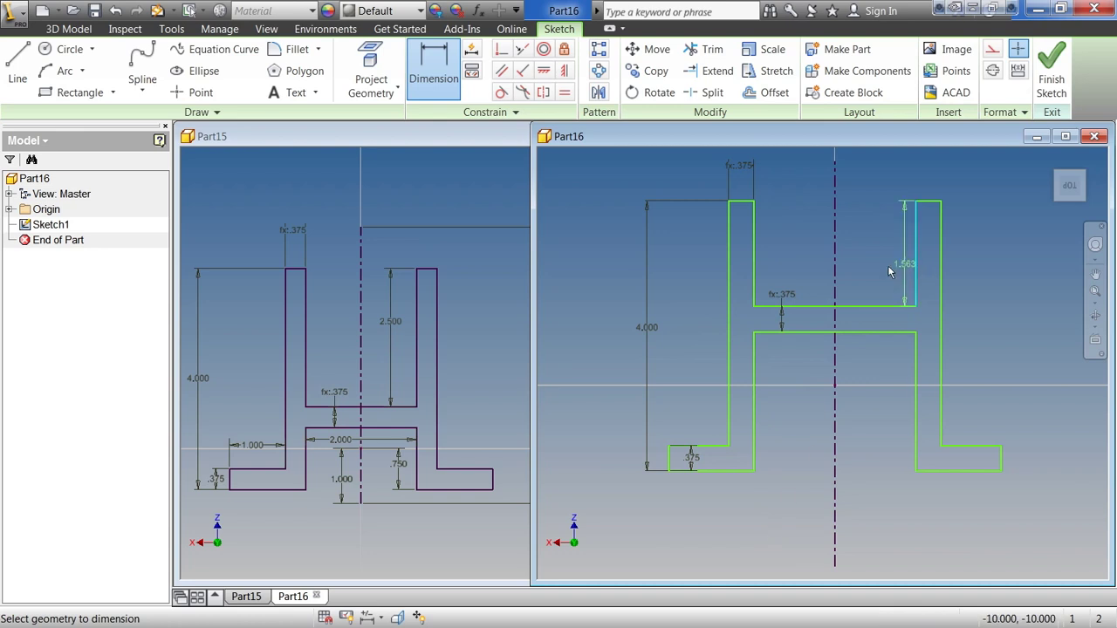
{"action": "left_click", "coordinate": [875, 274]}
{"action": "type", "text": "2"}
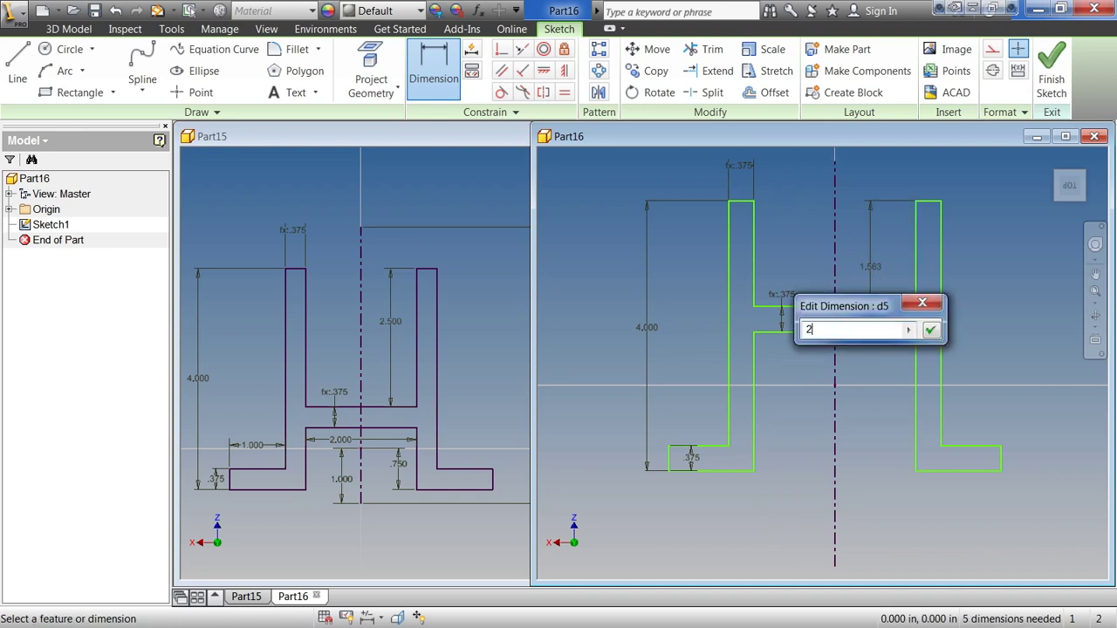
{"action": "type", "text": ".5"}
{"action": "key", "text": "Return"}
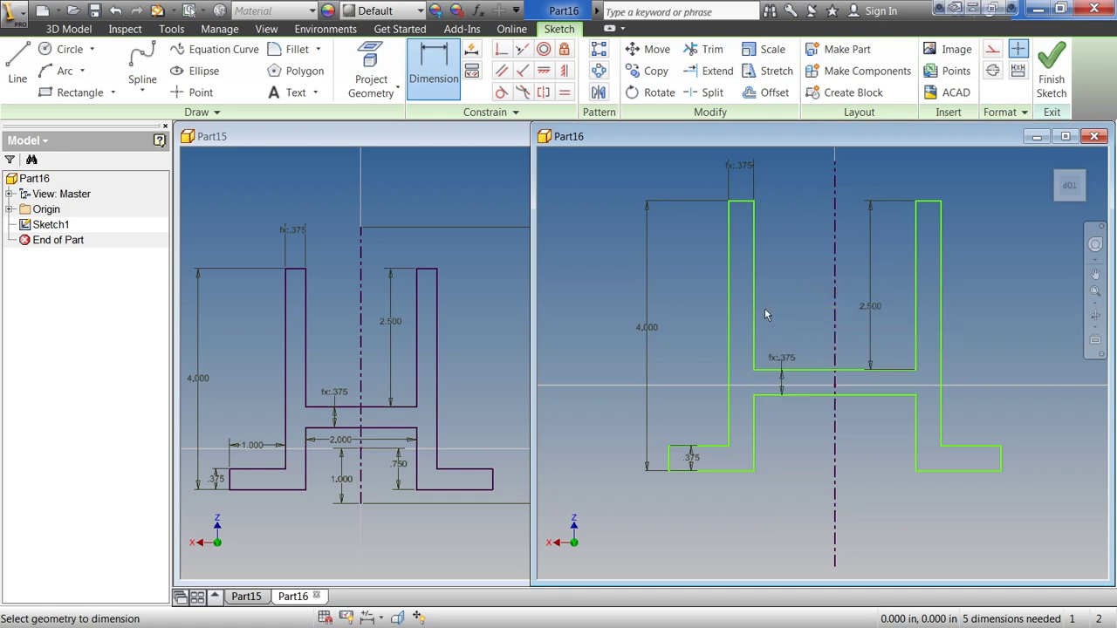
{"action": "left_click", "coordinate": [709, 446]}
{"action": "left_click", "coordinate": [708, 417]}
{"action": "type", "text": "1"}
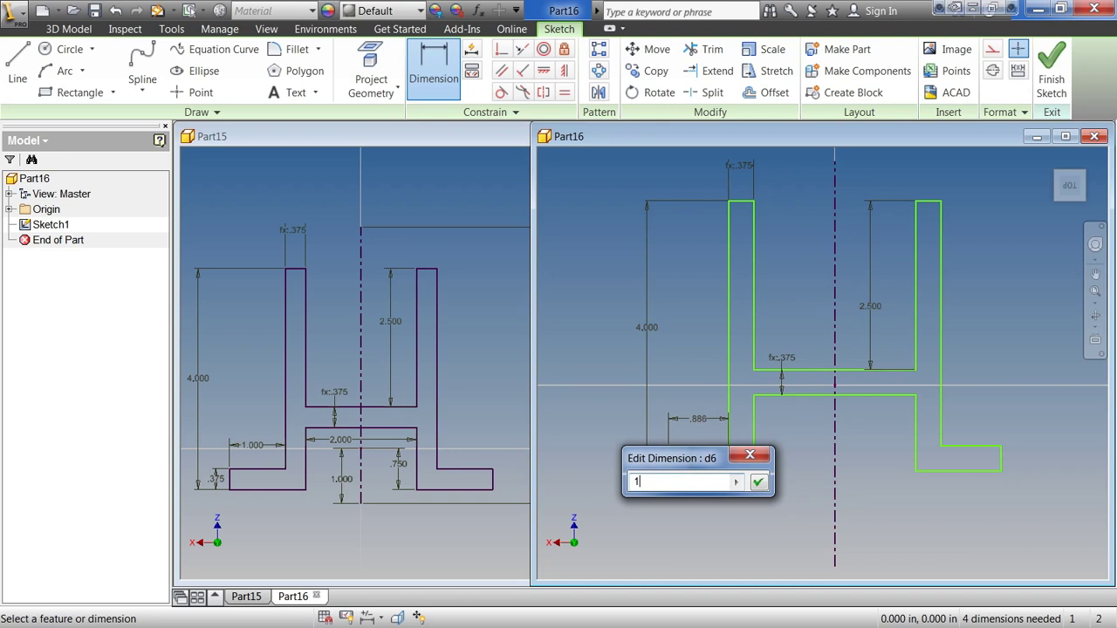
{"action": "key", "text": "Return"}
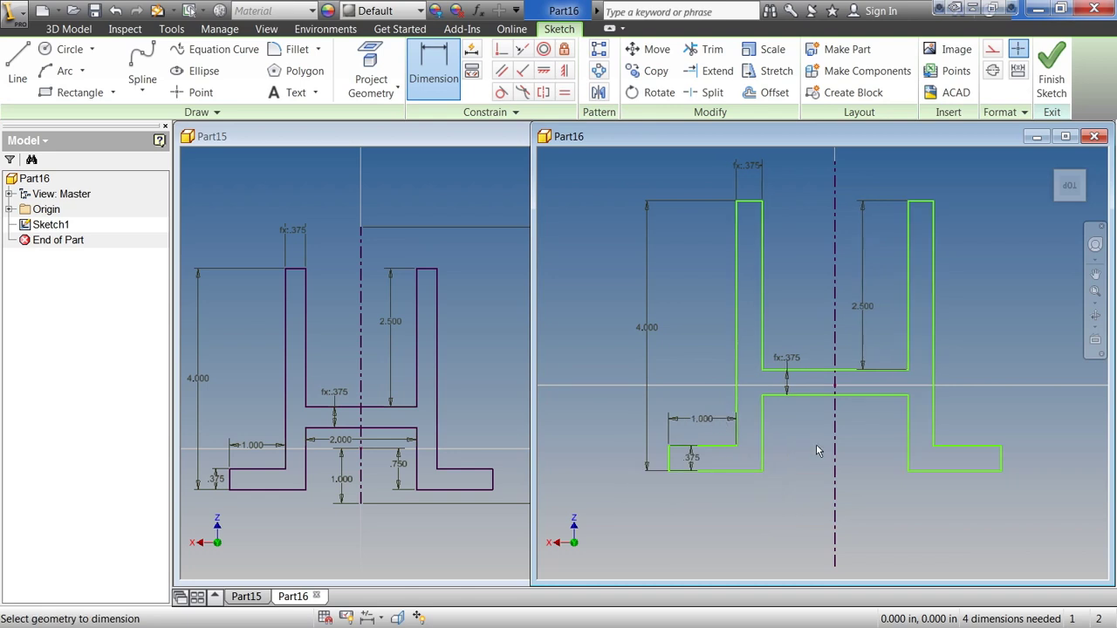
Step: Dimension the crossbar's rise as .75 and the crossbar width as 2
{"action": "left_click", "coordinate": [949, 472]}
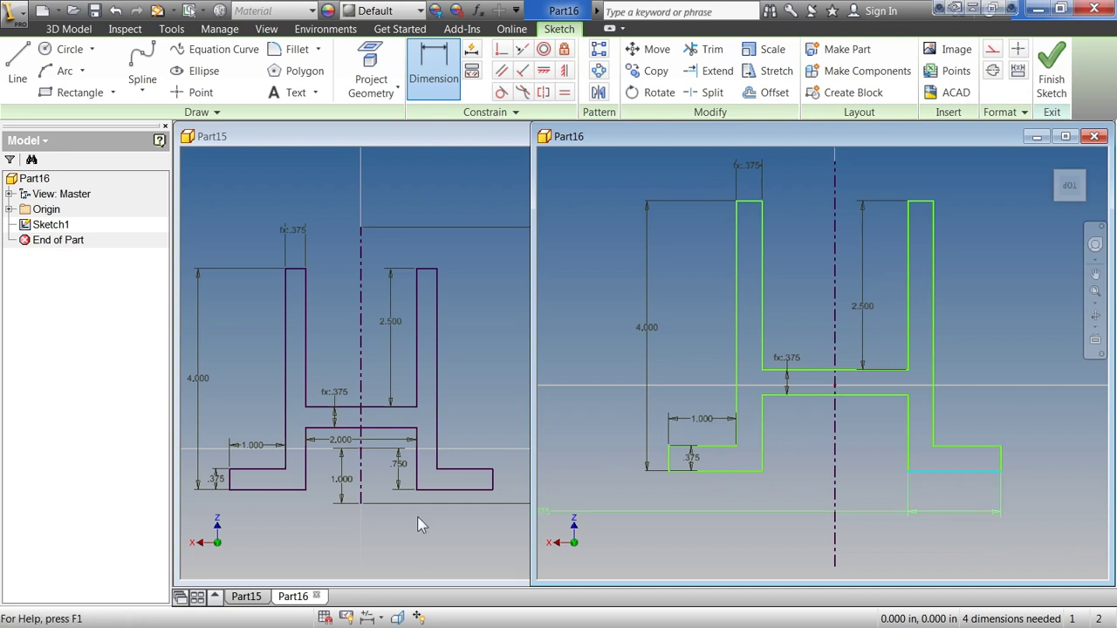
{"action": "left_click", "coordinate": [836, 389]}
{"action": "left_click", "coordinate": [872, 443]}
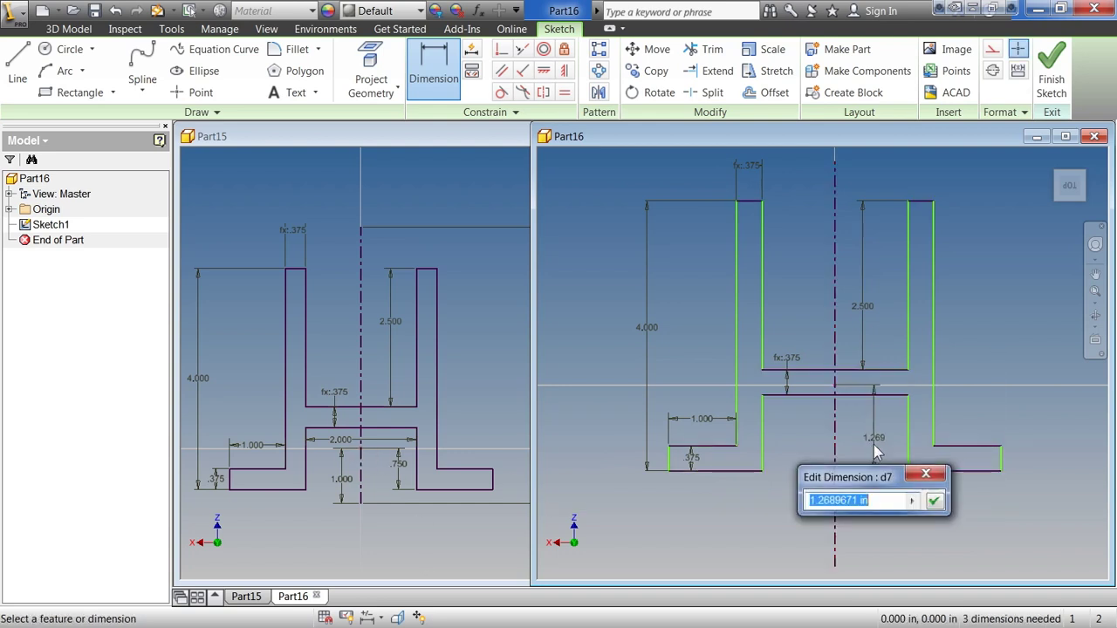
{"action": "type", "text": ".75"}
{"action": "key", "text": "Return"}
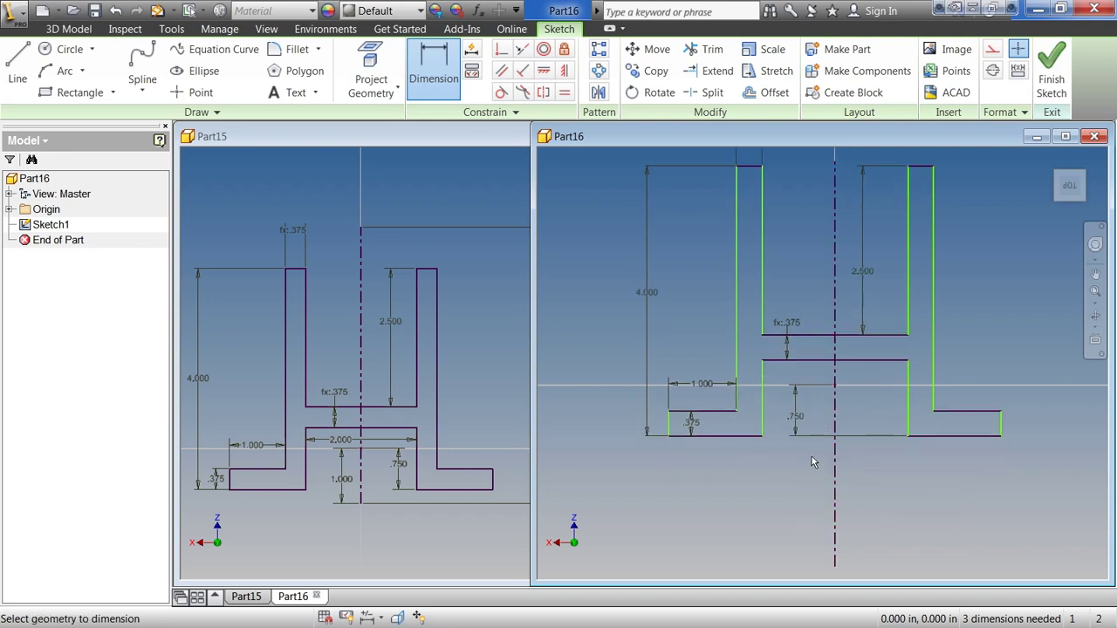
{"action": "left_click", "coordinate": [823, 360]}
{"action": "left_click", "coordinate": [816, 384]}
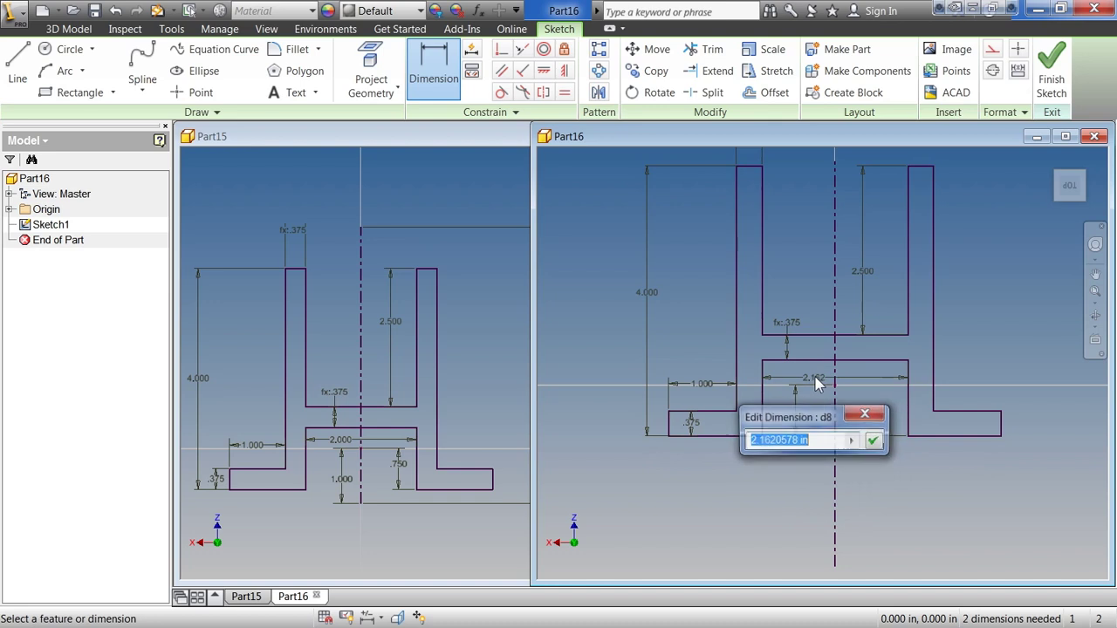
{"action": "type", "text": "2"}
{"action": "key", "text": "Return"}
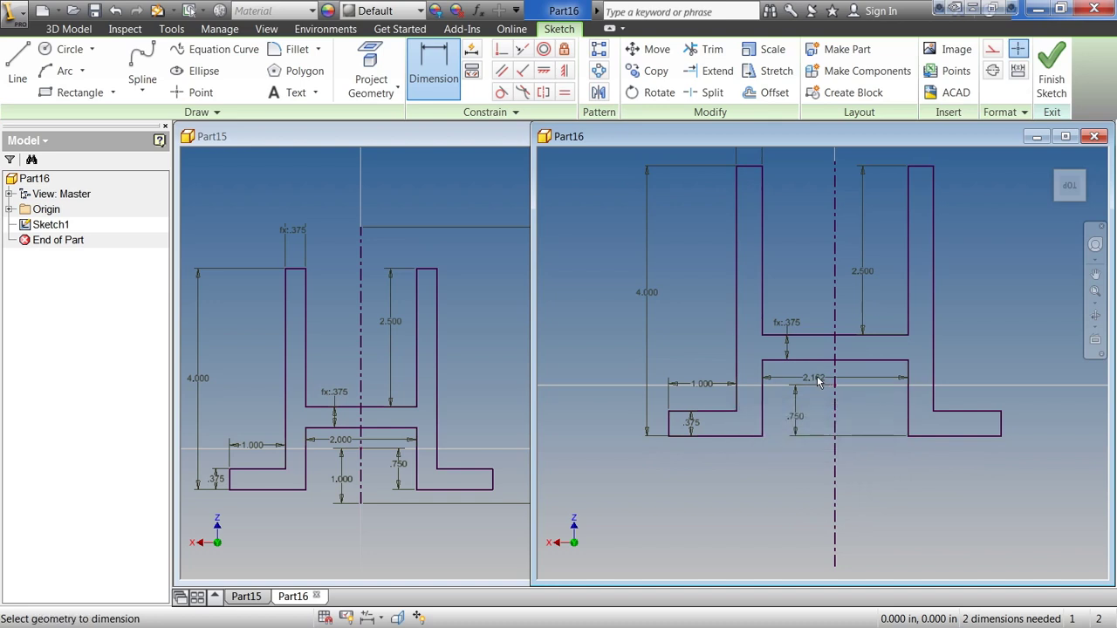
{"action": "scroll", "coordinate": [814, 378], "scroll_direction": "down", "scroll_amount": 3}
Step: Dimension the drop from the crossbar to the centerline's bottom endpoint as 1
{"action": "middle_click_drag", "start_coordinate": [821, 375], "coordinate": [784, 401]}
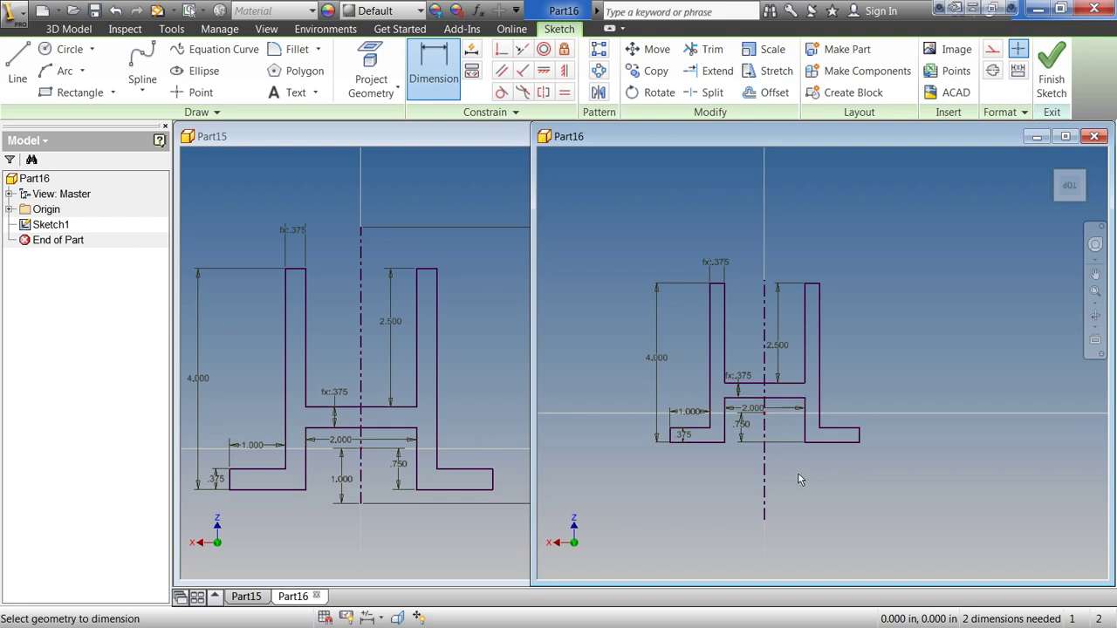
{"action": "left_click", "coordinate": [766, 413]}
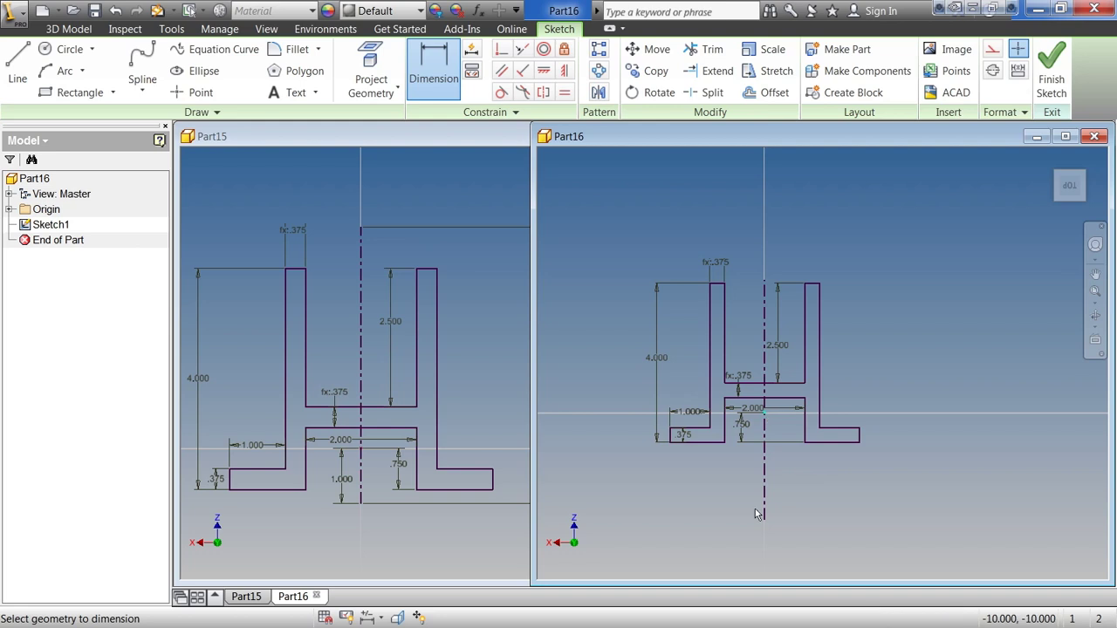
{"action": "left_click", "coordinate": [764, 517]}
{"action": "left_click", "coordinate": [744, 495]}
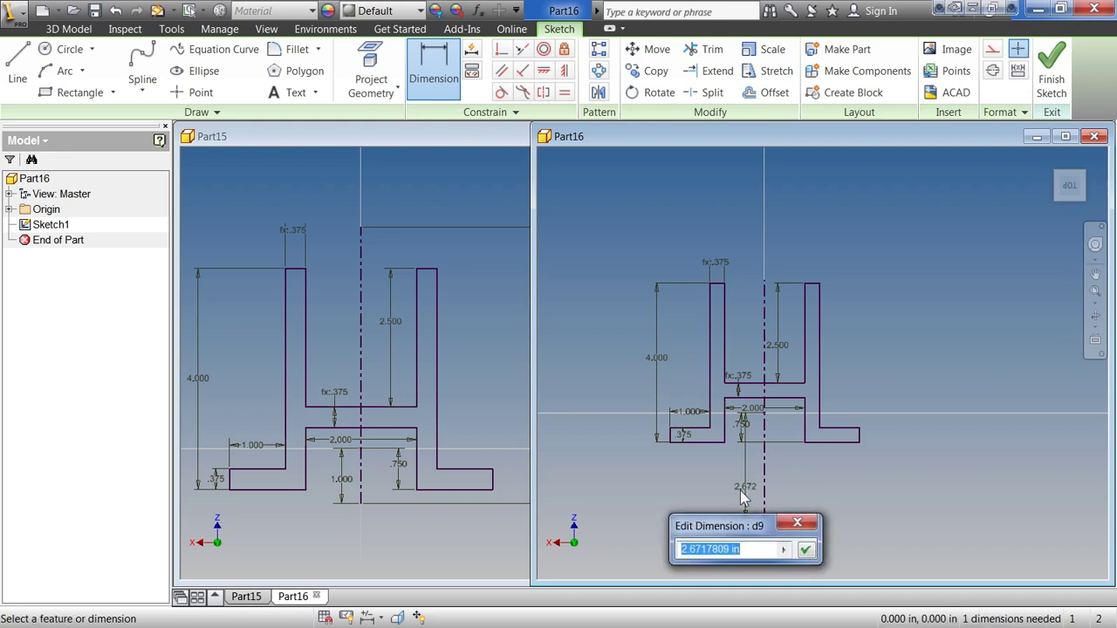
{"action": "type", "text": "1"}
{"action": "key", "text": "Return"}
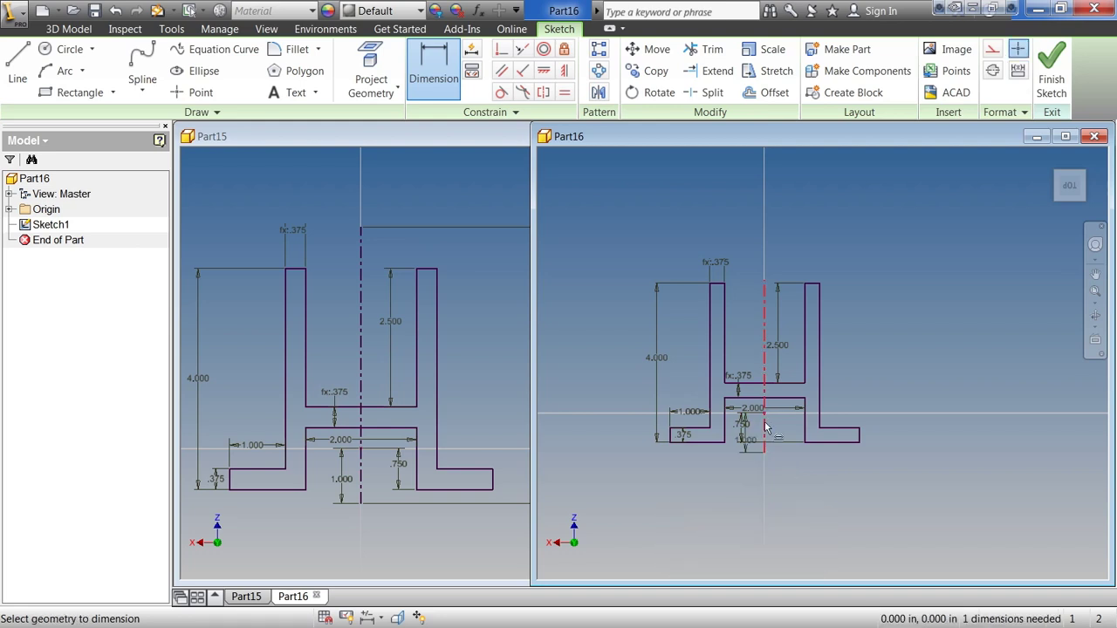
Step: Dimension the centerline's overall length as 5
{"action": "left_click", "coordinate": [766, 427]}
{"action": "left_click", "coordinate": [917, 405]}
{"action": "type", "text": "5"}
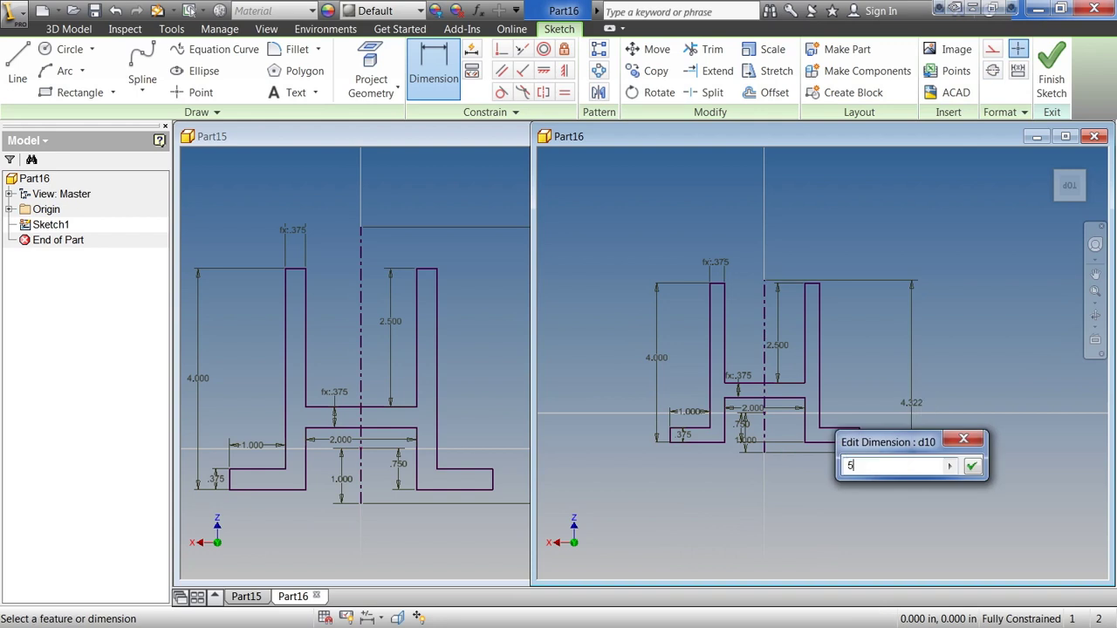
{"action": "key", "text": "Escape"}
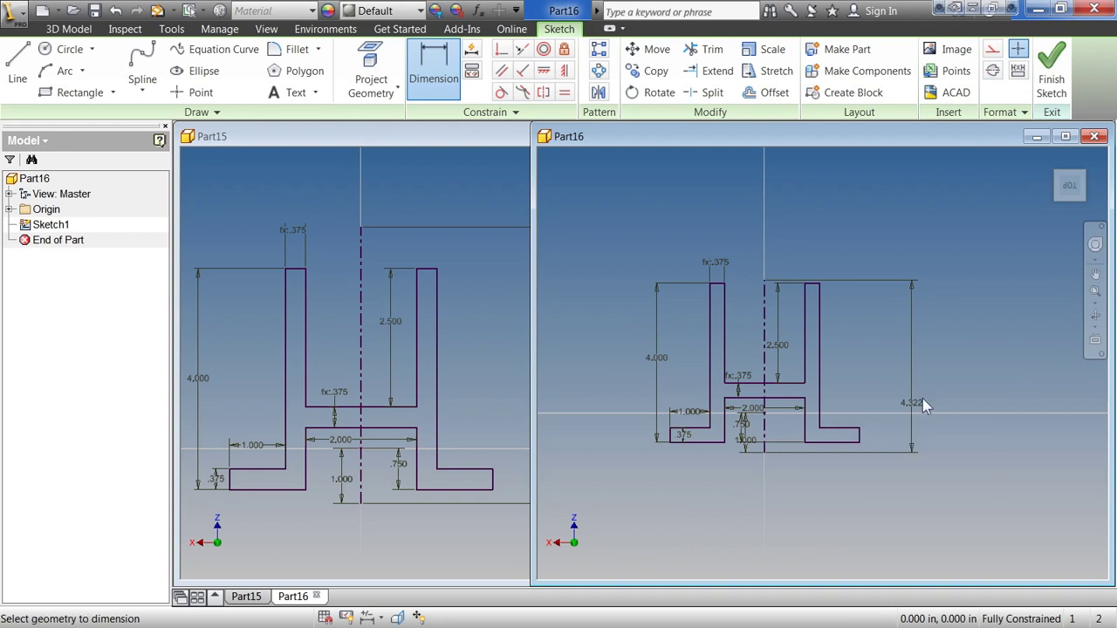
Step: Exit the Dimension tool and drag the .750 dimension to the right of the centerline
{"action": "scroll", "coordinate": [848, 386], "scroll_direction": "up", "scroll_amount": 1}
{"action": "middle_click_drag", "start_coordinate": [848, 387], "coordinate": [895, 387]}
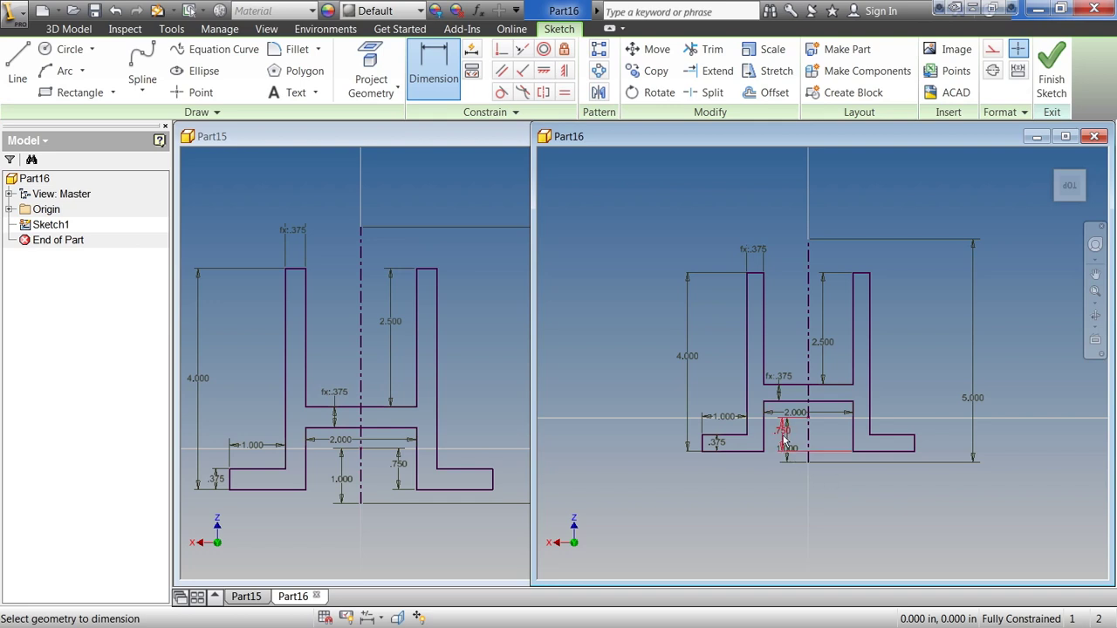
{"action": "key", "text": "Escape"}
{"action": "left_click_drag", "start_coordinate": [784, 440], "coordinate": [834, 443]}
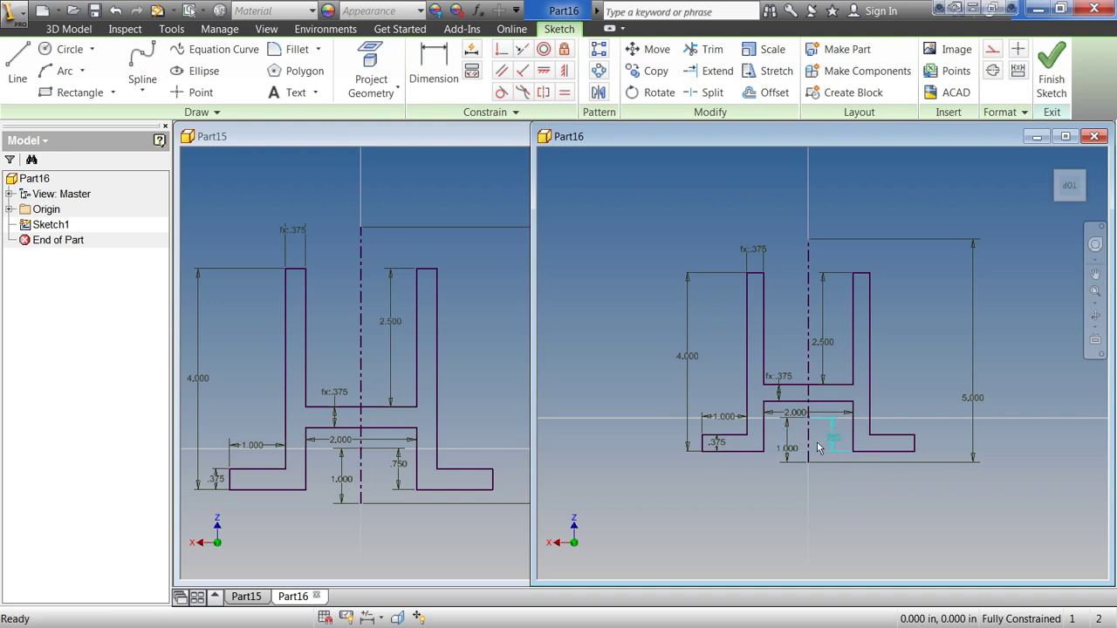
{"action": "left_click", "coordinate": [826, 502]}
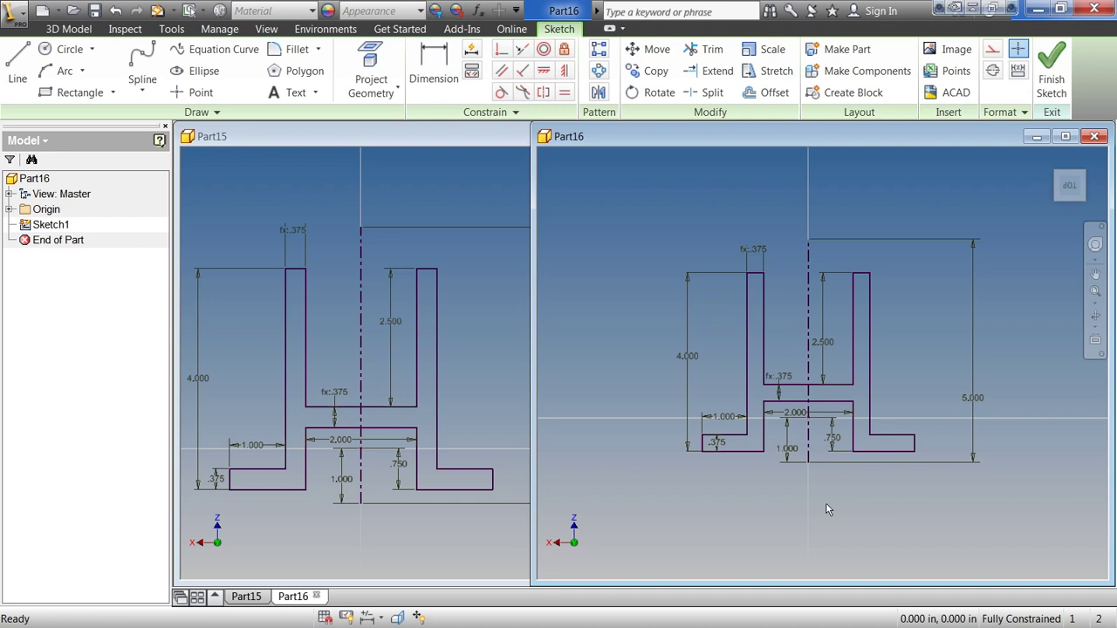
Step: Exit sketch mode and save the part as '0202 Creating 2D Sketches'
{"action": "left_click", "coordinate": [95, 10]}
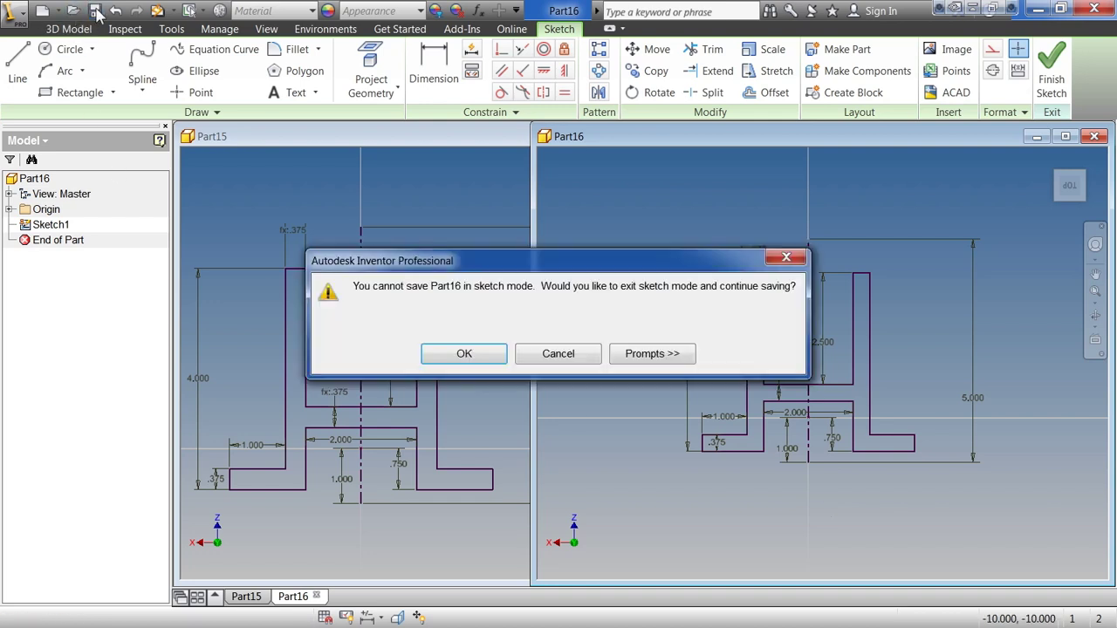
{"action": "left_click", "coordinate": [464, 355]}
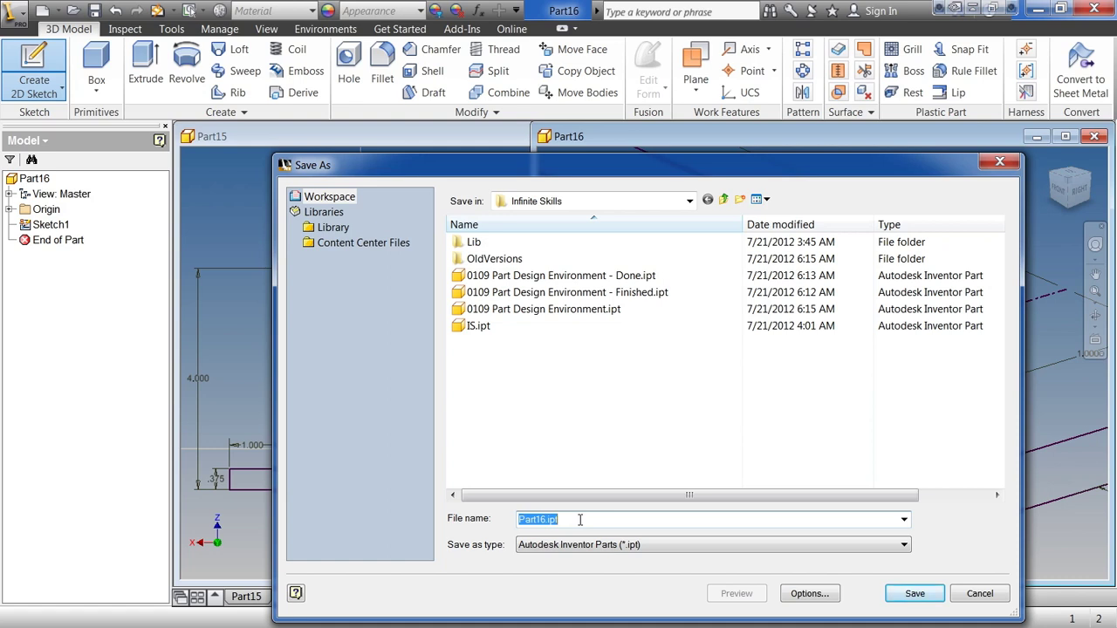
{"action": "type", "text": "0202 Creating 2D Sketches"}
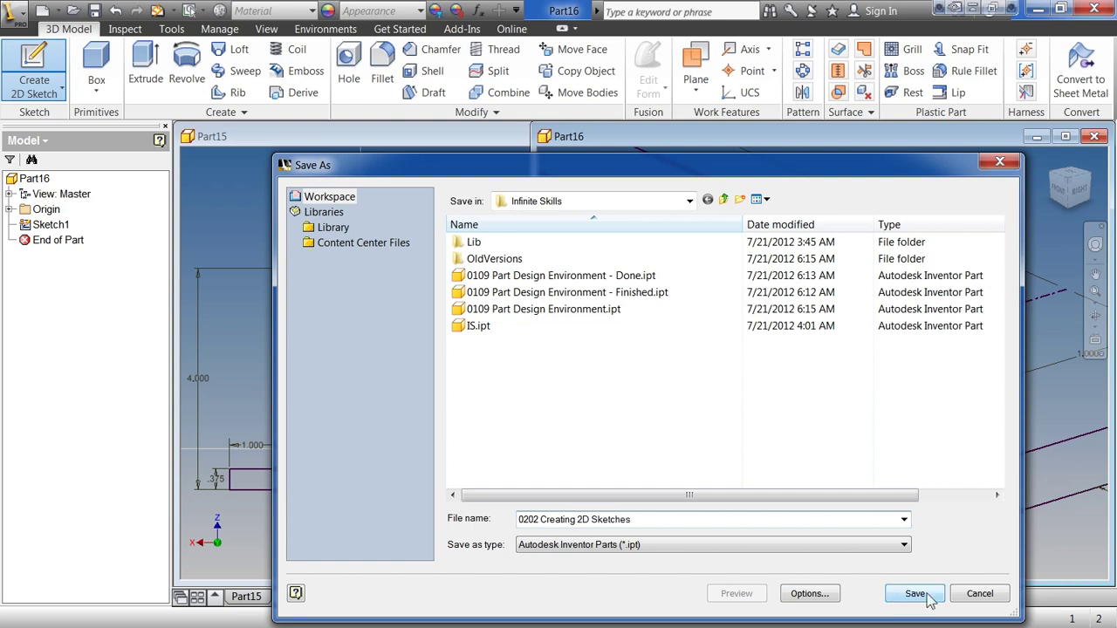
{"action": "left_click", "coordinate": [925, 597]}
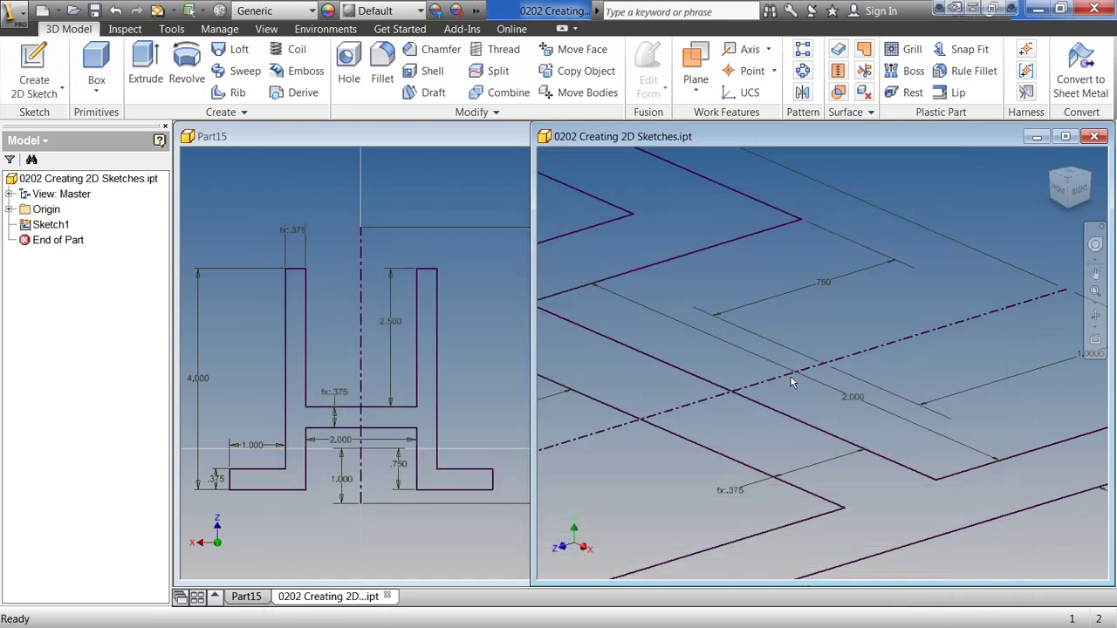
Step: Switch to the ViewCube's Top view, rotate it so the H is upright, and zoom in
{"action": "left_click", "coordinate": [1068, 177]}
{"action": "left_click", "coordinate": [1104, 174]}
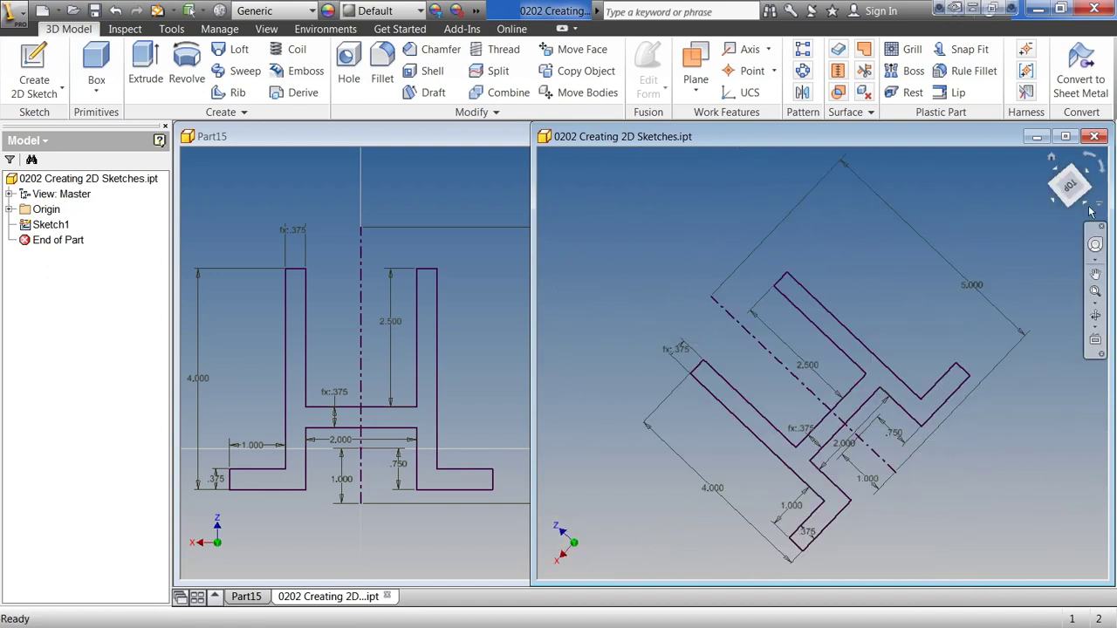
{"action": "scroll", "coordinate": [812, 423], "scroll_direction": "up", "scroll_amount": 3}
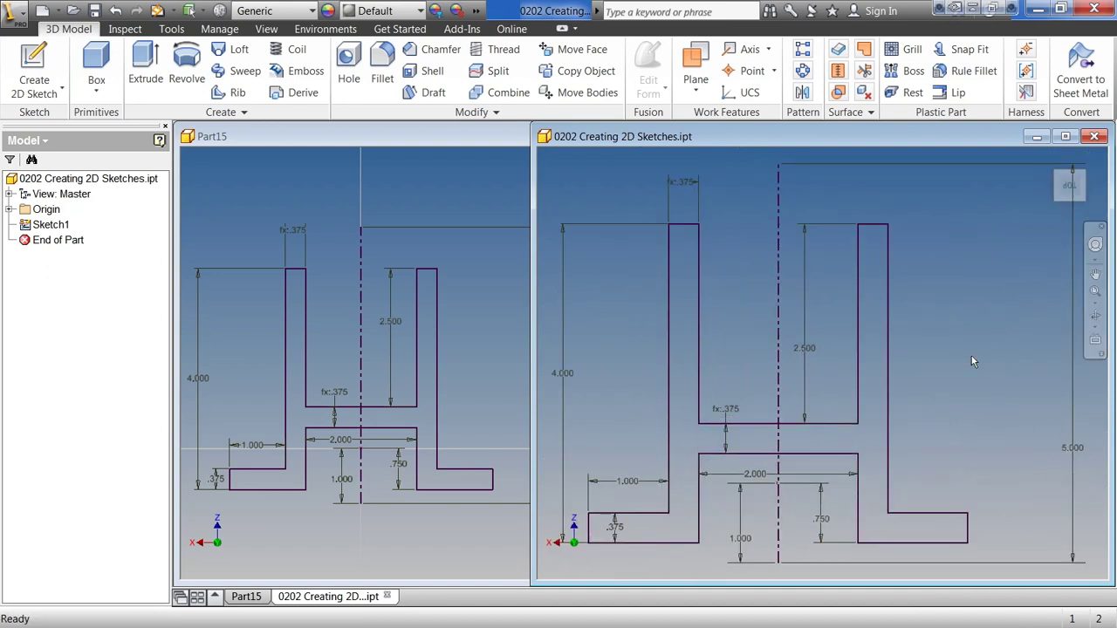